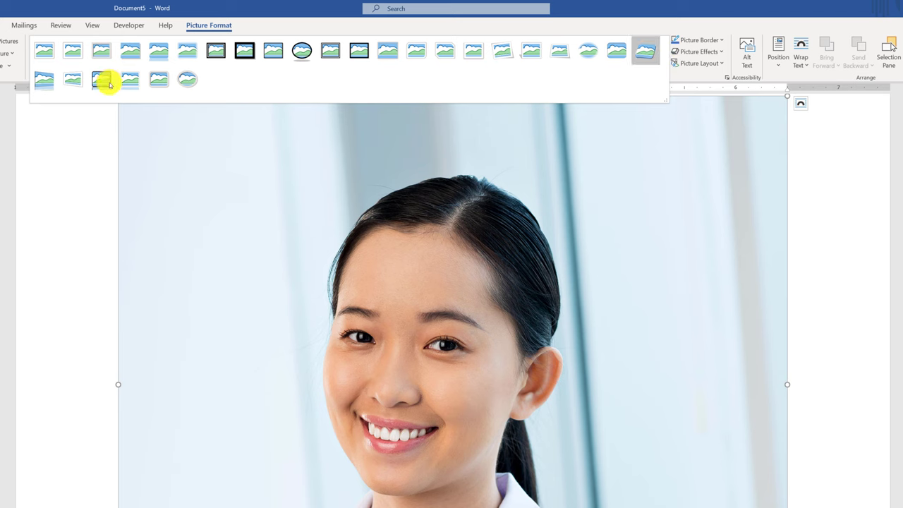
Step: Apply the metal-framed oval picture style to the photo and shrink it to about 2.06 inches high by 2.38 inches wide
click(186, 79)
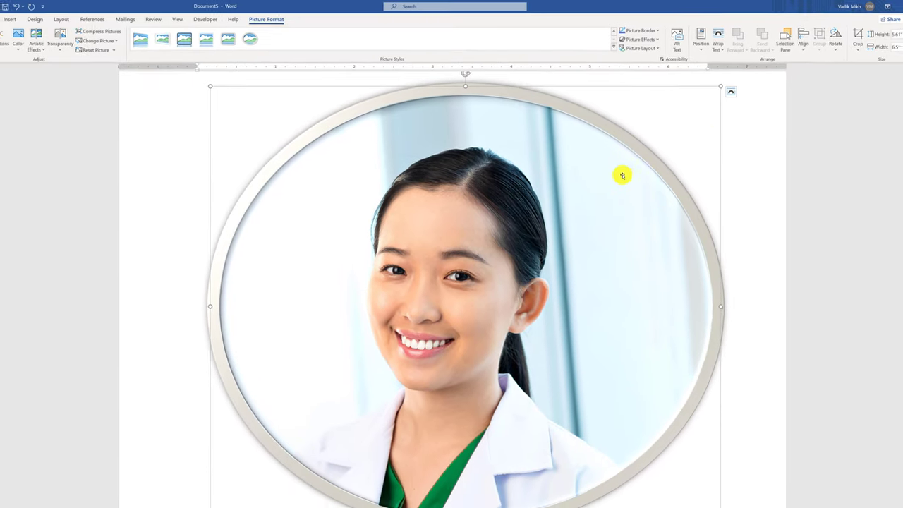
drag(720, 86, 403, 330)
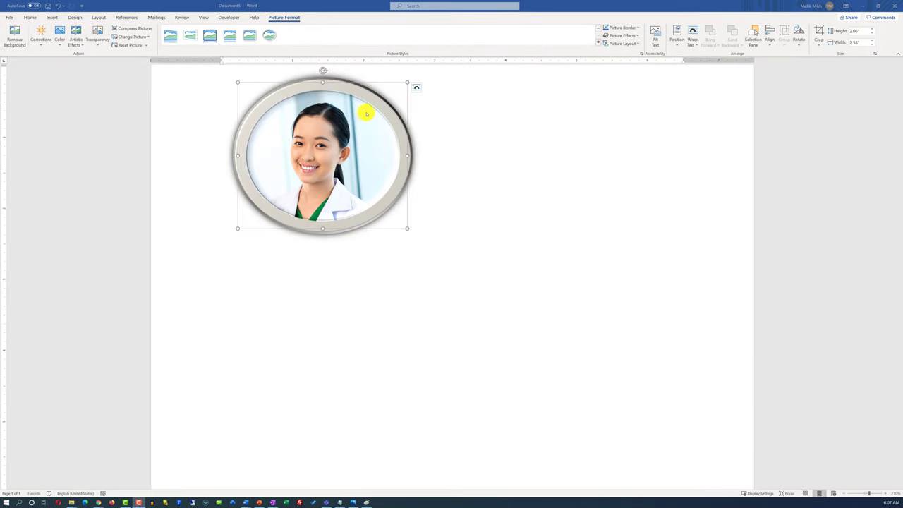
Step: Change the photo's layout from in line with text to a text-wrapping option so it can be placed freely
click(416, 88)
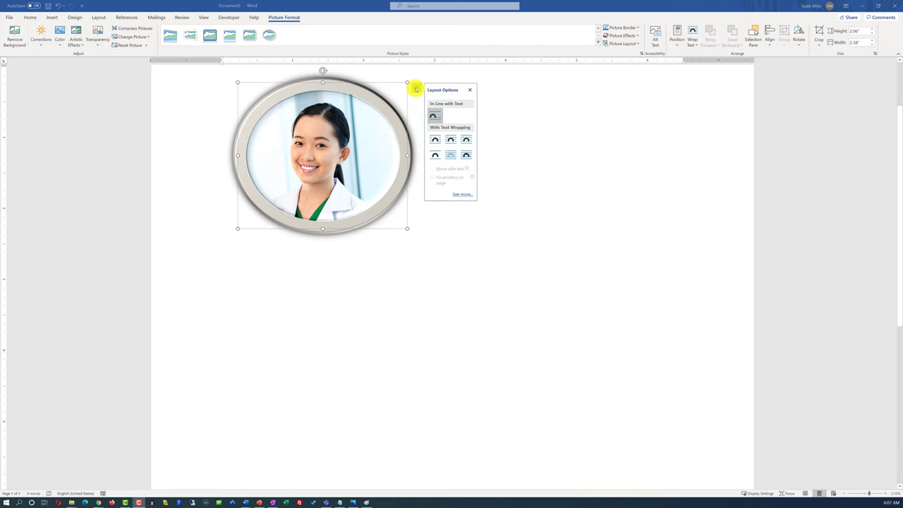
click(111, 188)
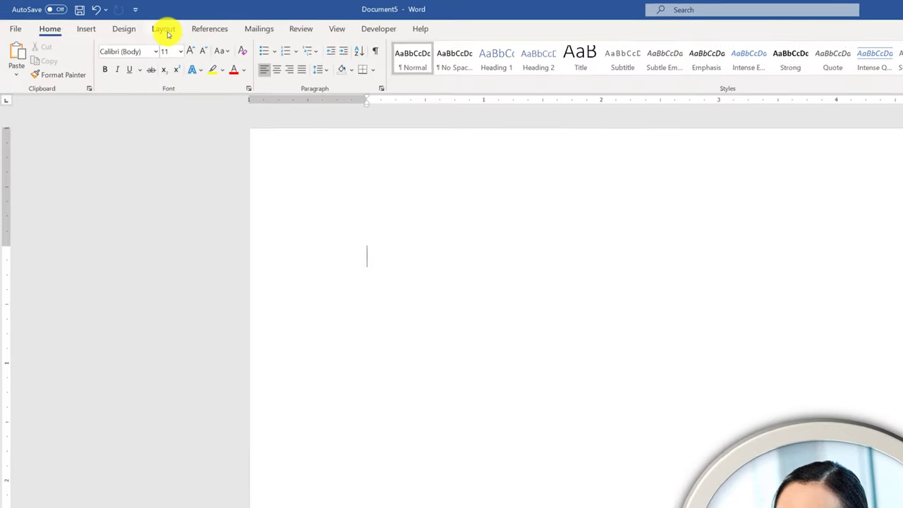
Step: Set the page margins to Narrow, 0.5 inch on all sides
click(177, 35)
click(14, 79)
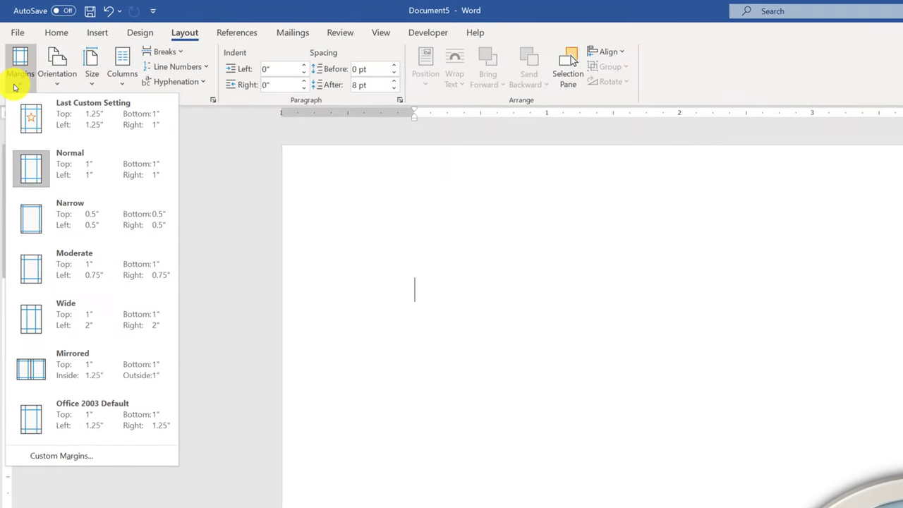
click(537, 52)
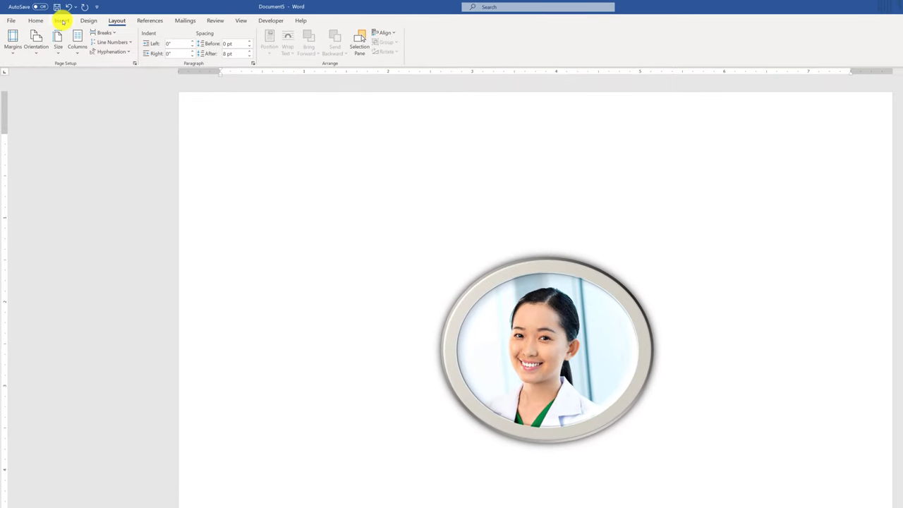
Step: Insert a table with five columns and seven rows at the start of the page, above the photo
click(63, 21)
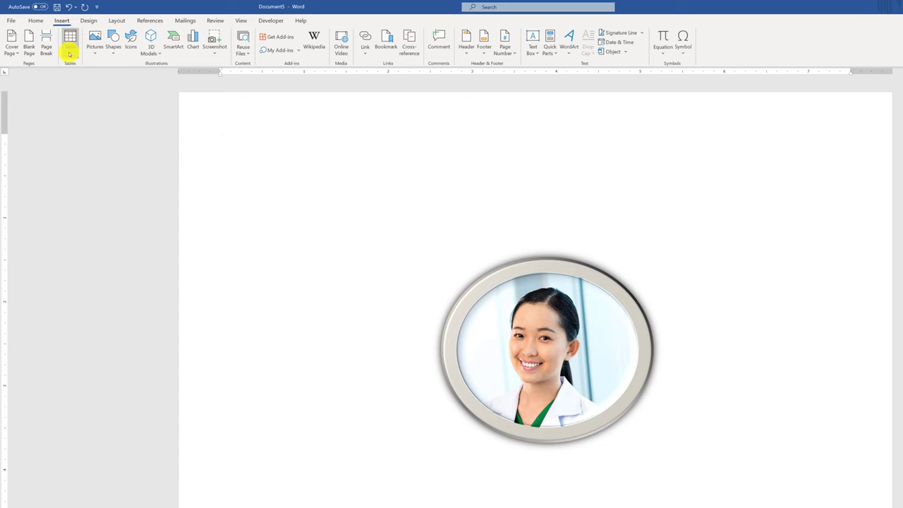
click(69, 49)
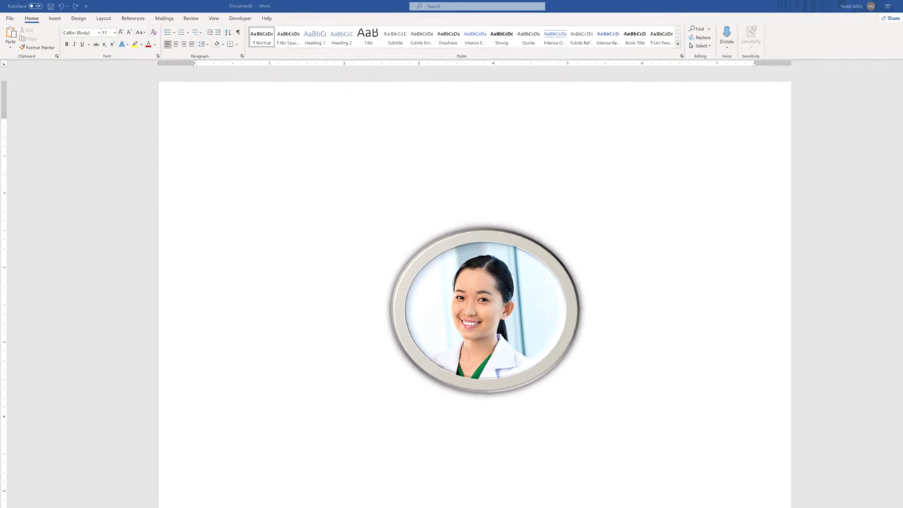
click(54, 18)
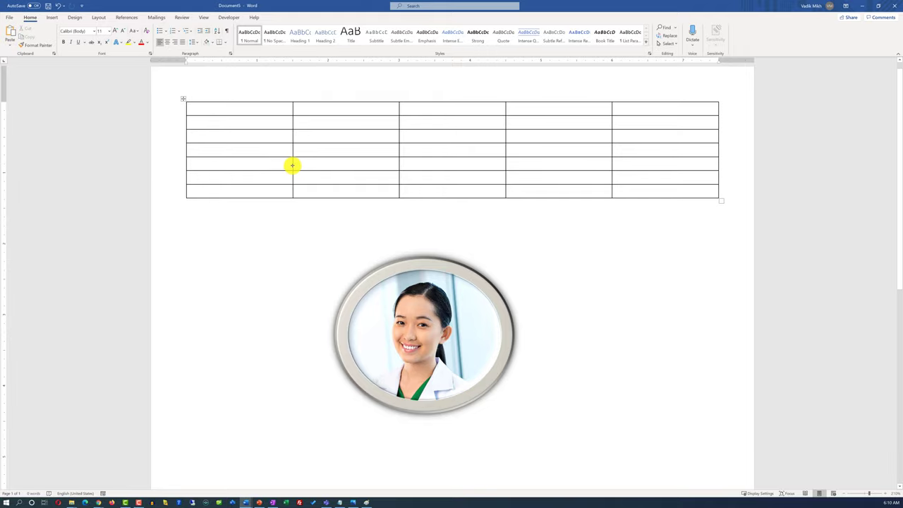
Step: Resize the first four table columns to about 0.5, 0.45, 1.5 and 0.45 inches, giving the remaining width to the last column
drag(293, 165, 221, 161)
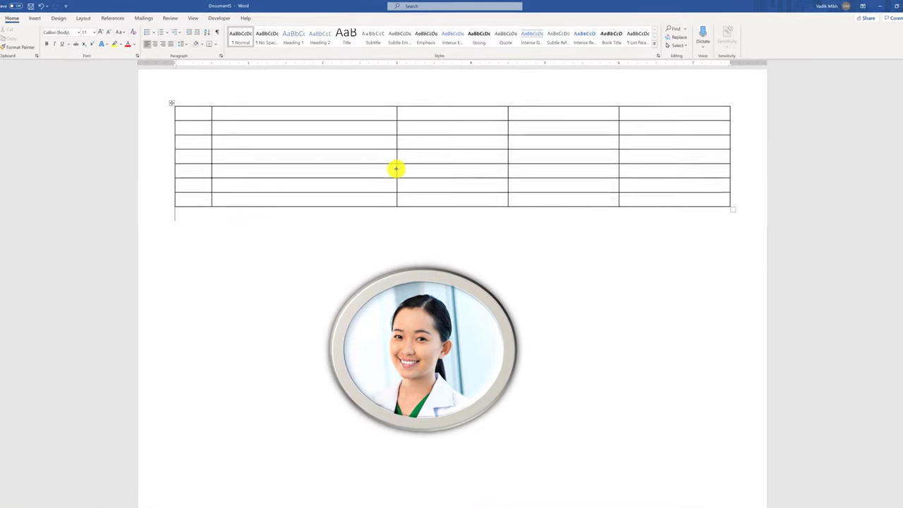
drag(389, 179, 233, 187)
drag(177, 234, 177, 237)
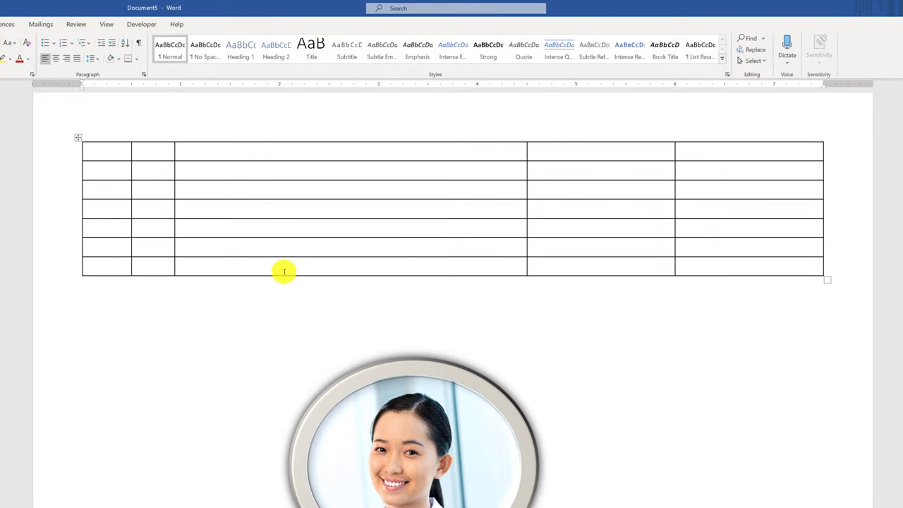
drag(527, 229, 323, 233)
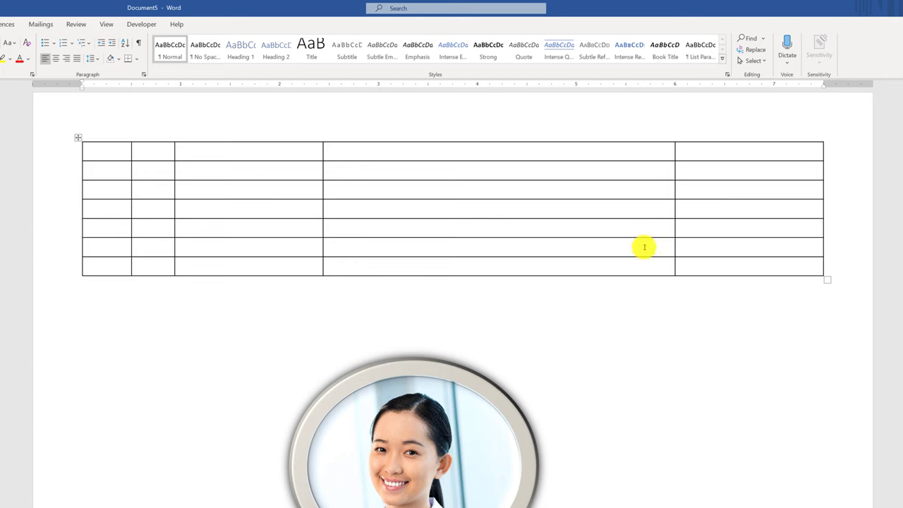
drag(675, 231, 366, 226)
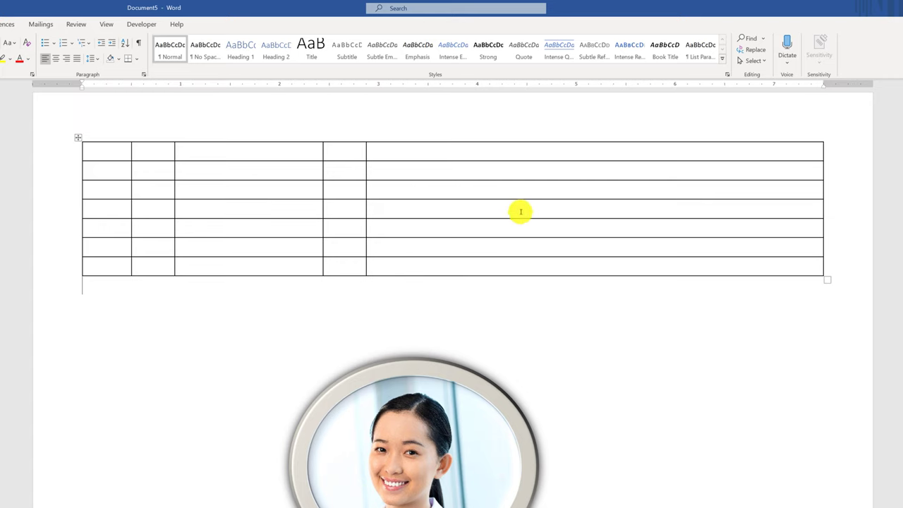
Step: Merge the first three cells of the table's first three rows into one cell and move the framed photo into it
click(500, 189)
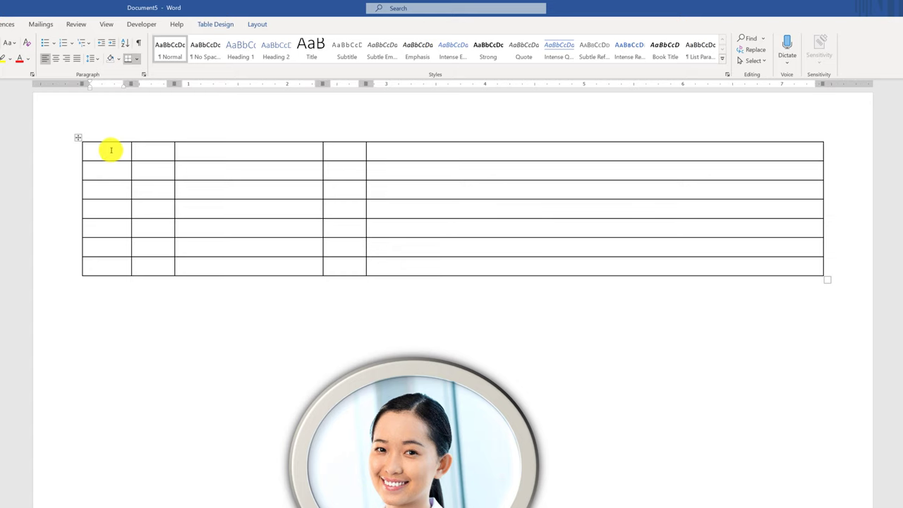
drag(111, 150, 233, 185)
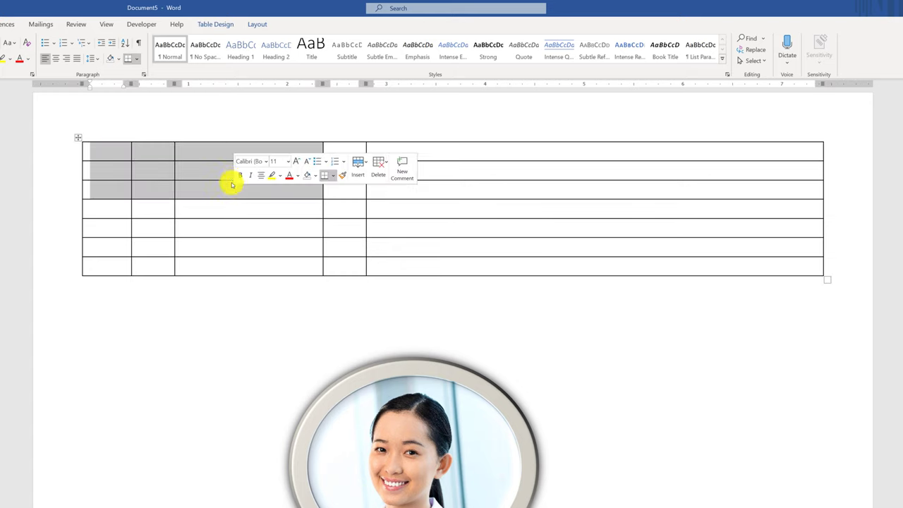
right_click(211, 174)
click(247, 268)
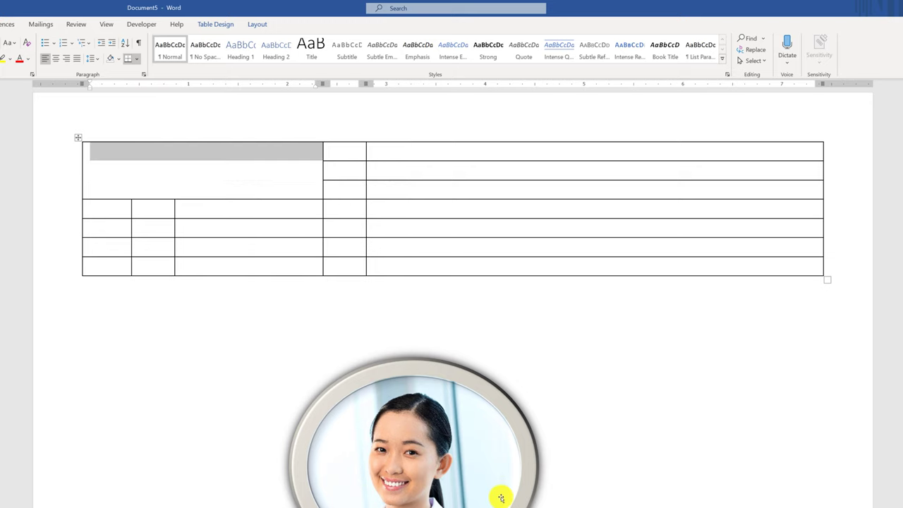
drag(505, 503, 263, 167)
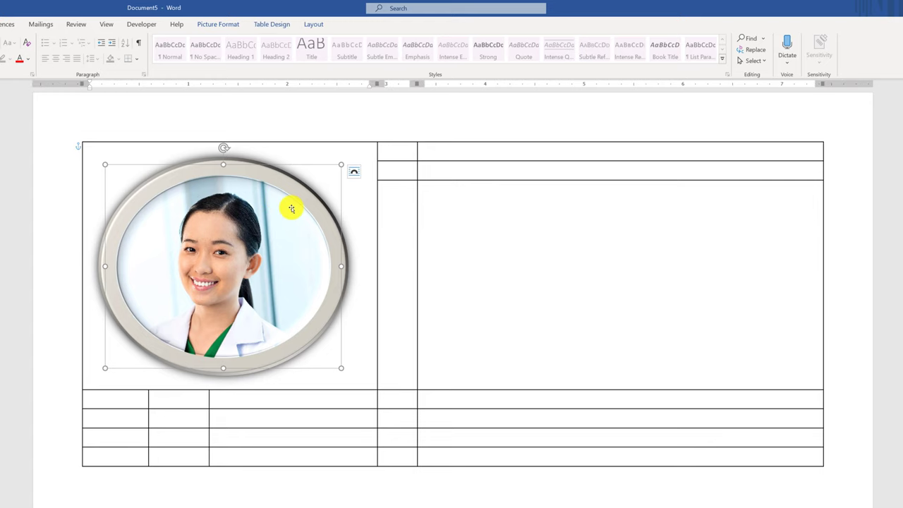
Step: Enter the candidate's full name in the first row of the wide last column and enlarge its text
click(403, 261)
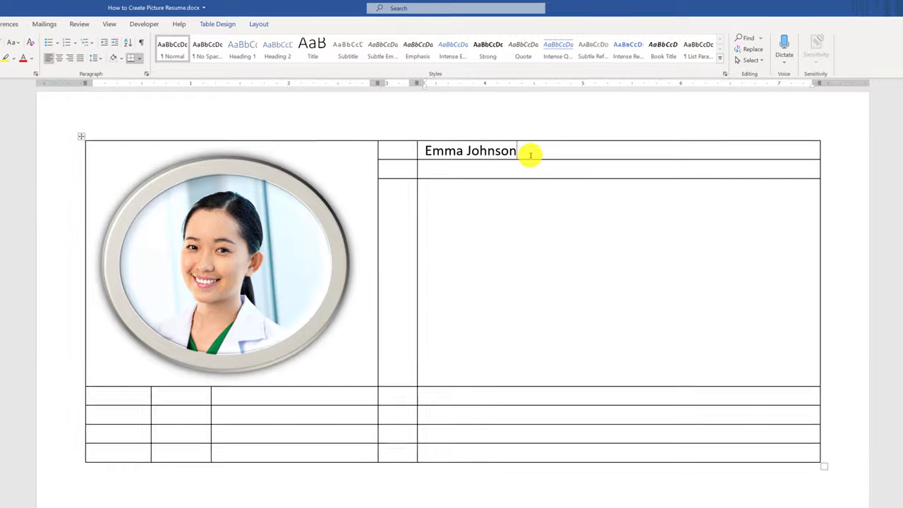
drag(530, 155, 427, 151)
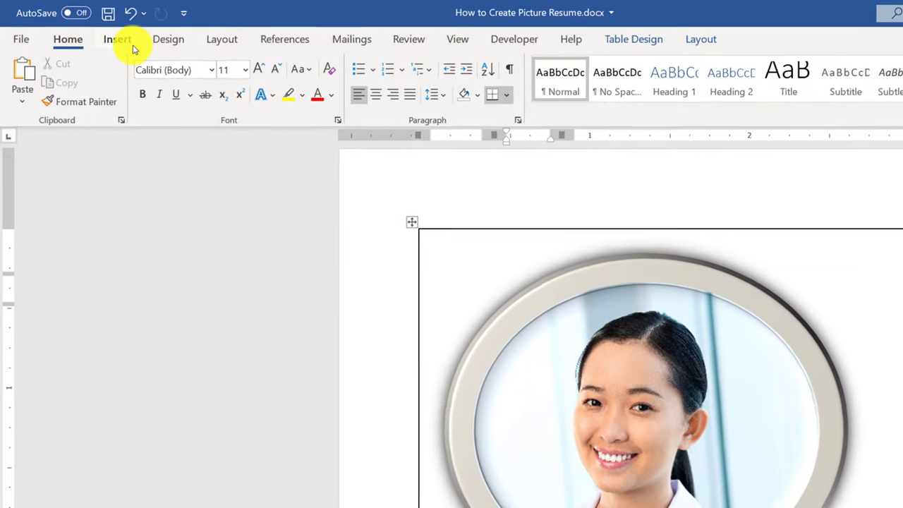
Step: Search the icon library for "email" and insert the solid open-envelope icon with the @ sign in the cell beside the phone number
click(99, 33)
click(249, 83)
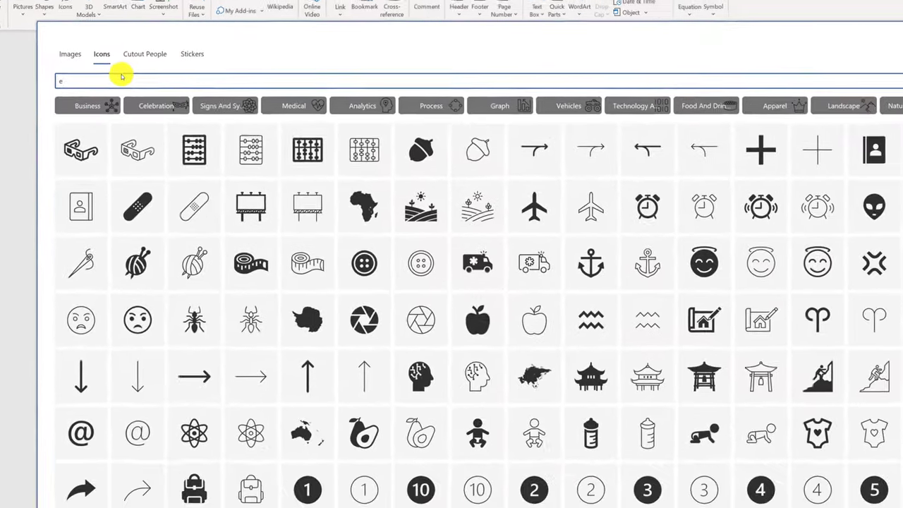
text(email)
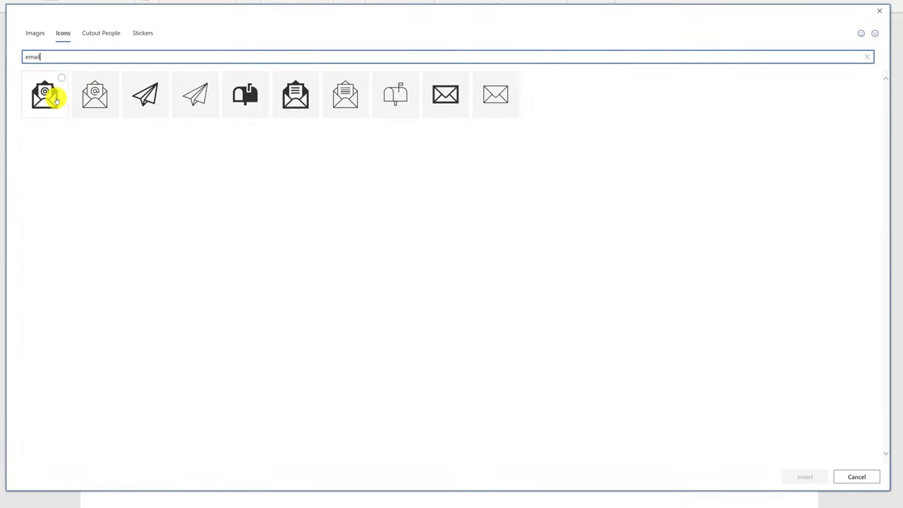
double_click(55, 101)
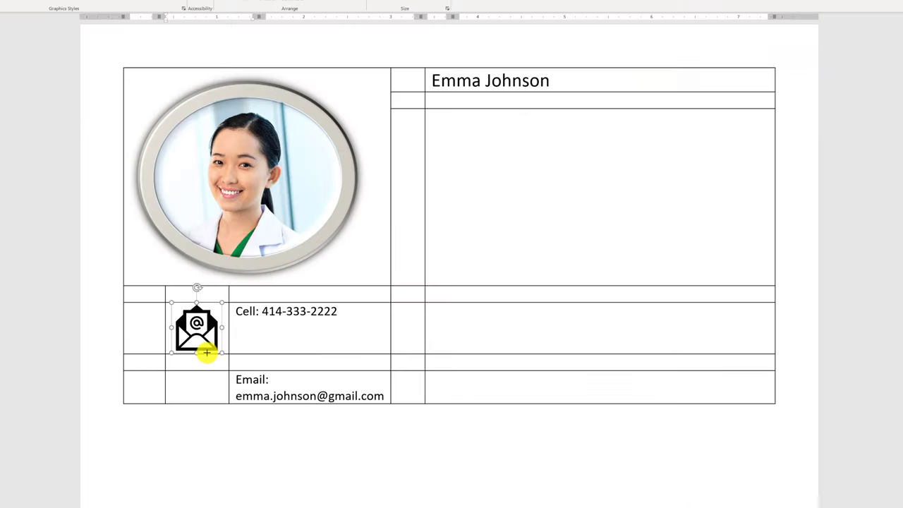
Step: Shrink the envelope icon slightly and move it into the cell beside the email address
drag(204, 351, 202, 346)
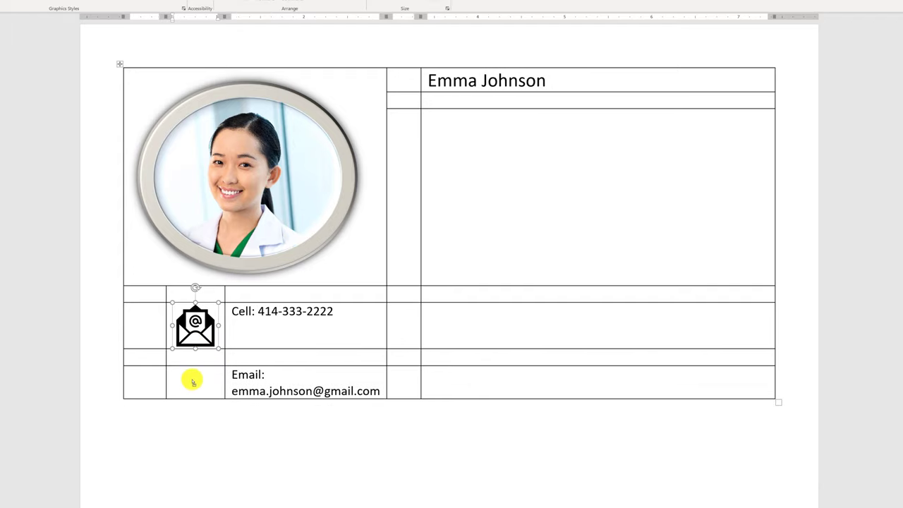
drag(192, 381, 193, 381)
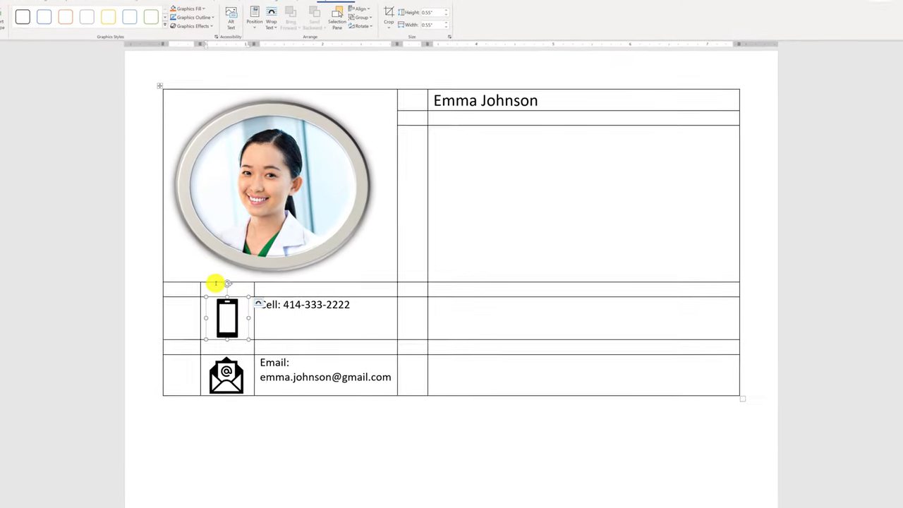
Step: Center the phone and envelope icons horizontally in their column
drag(224, 306, 240, 377)
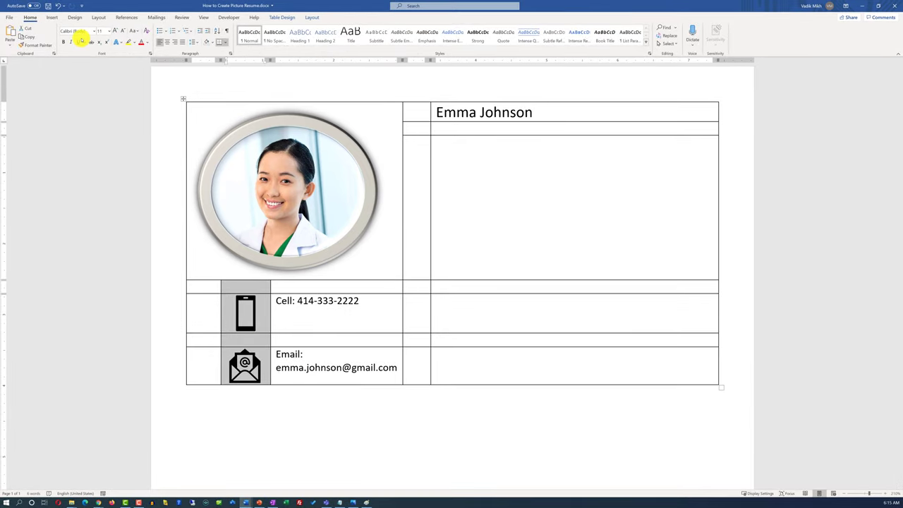
click(167, 42)
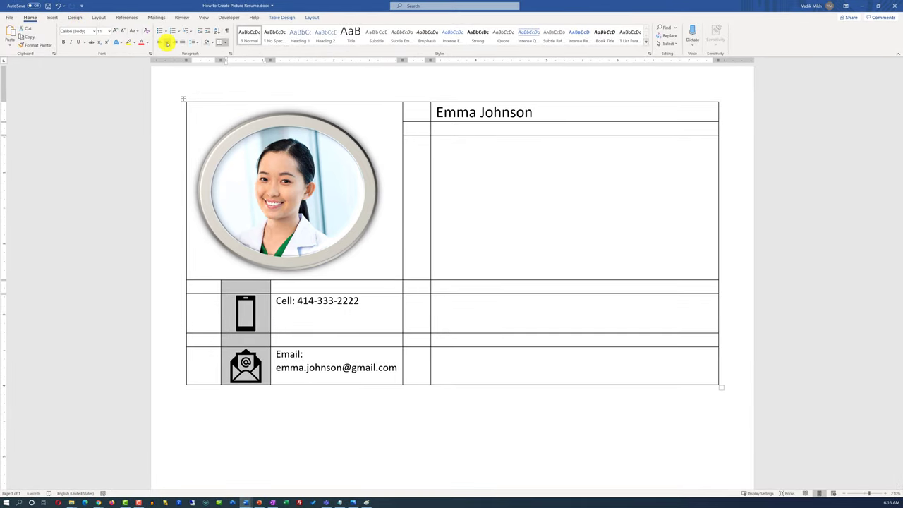
click(244, 312)
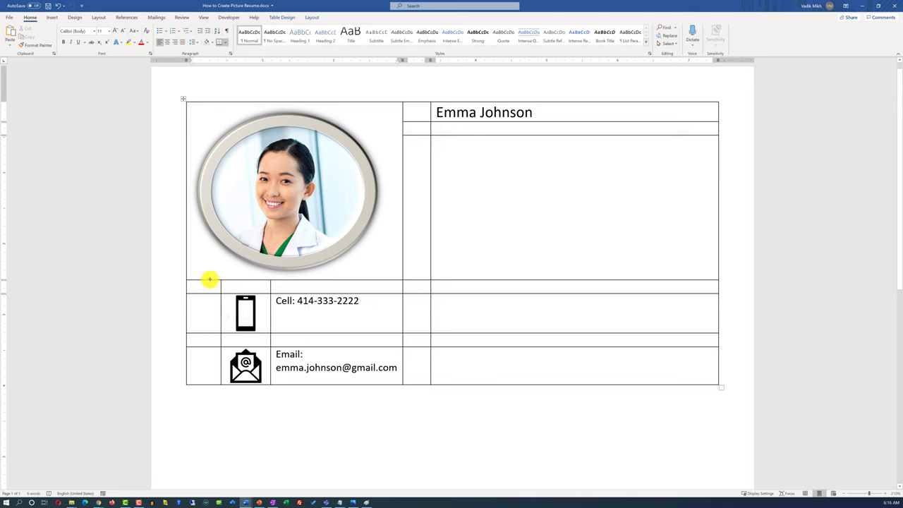
Step: In the rows below the photo, narrow the blank first column to about 0.25 inch and the icon column to about 0.6 inch
drag(207, 285, 198, 381)
drag(220, 317, 203, 313)
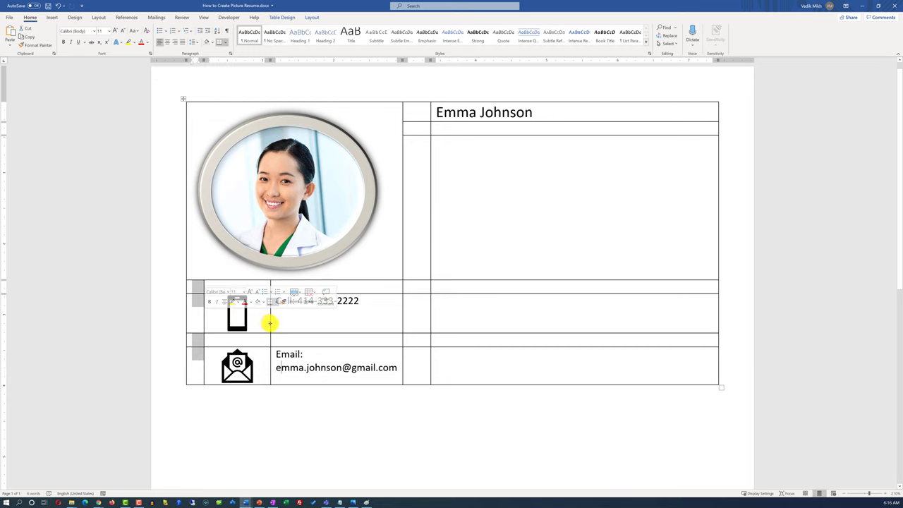
drag(270, 323, 249, 303)
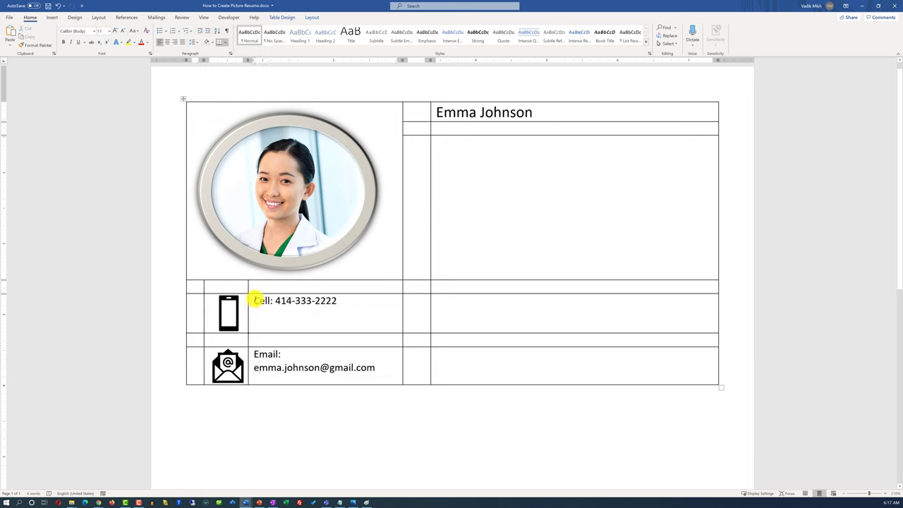
Step: Reduce the phone and email text to font size 10
drag(261, 301, 363, 365)
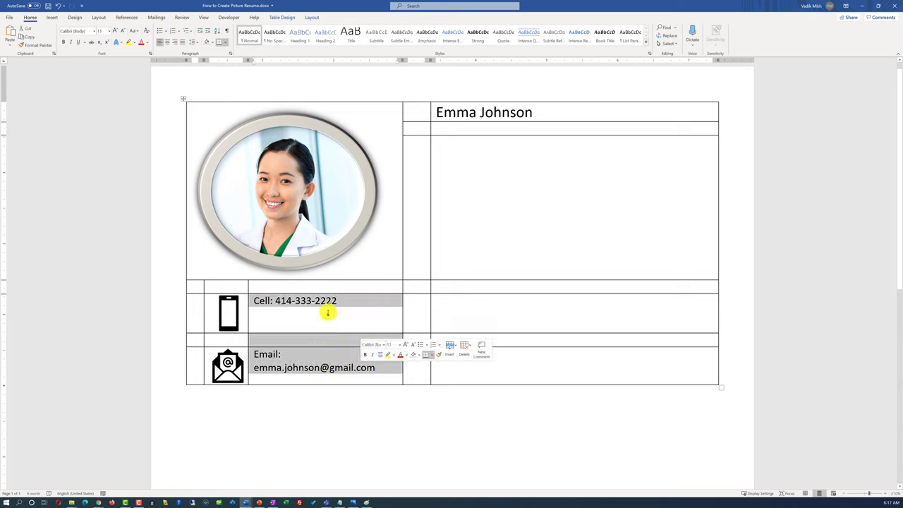
click(122, 31)
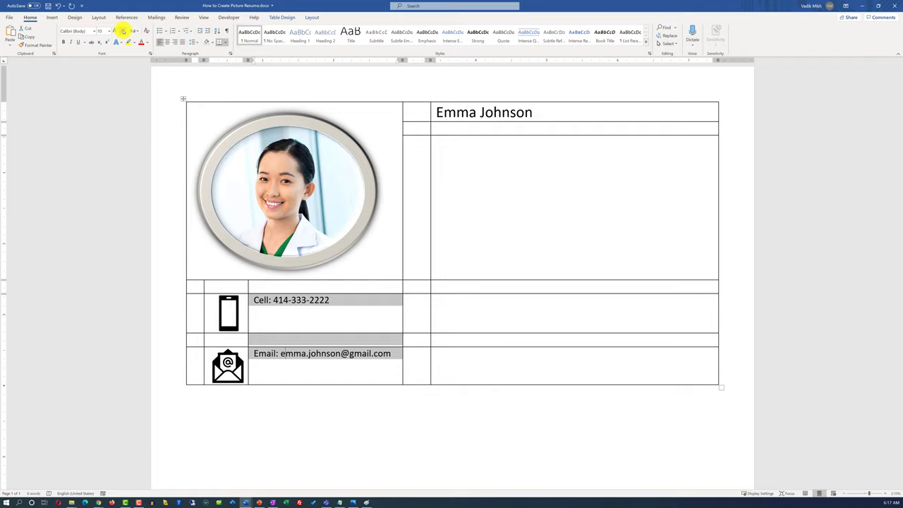
click(298, 379)
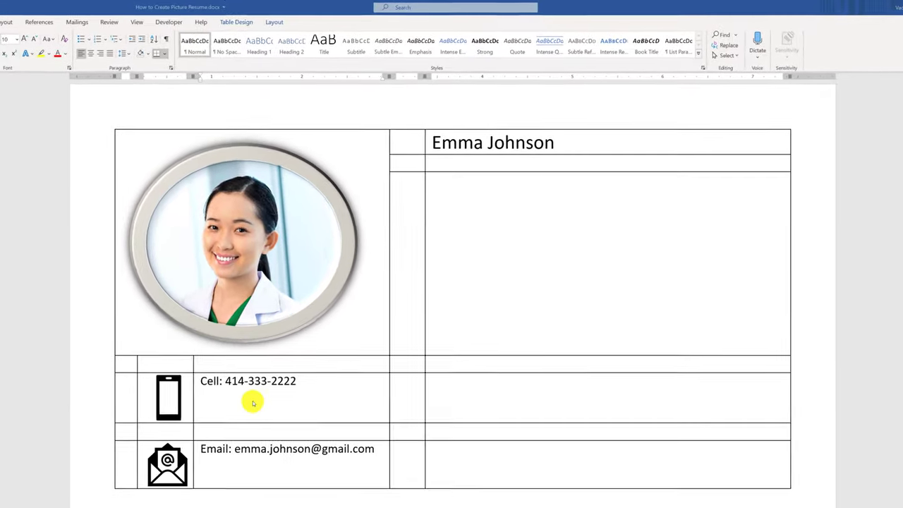
Step: Align the phone and email text to the left and center it vertically in their cells
key(shift+Down)
key(shift+Down)
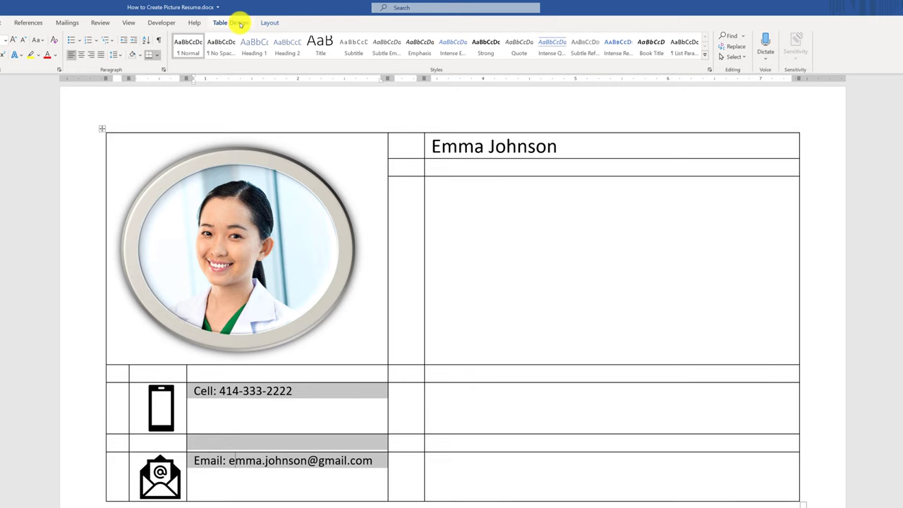
click(239, 23)
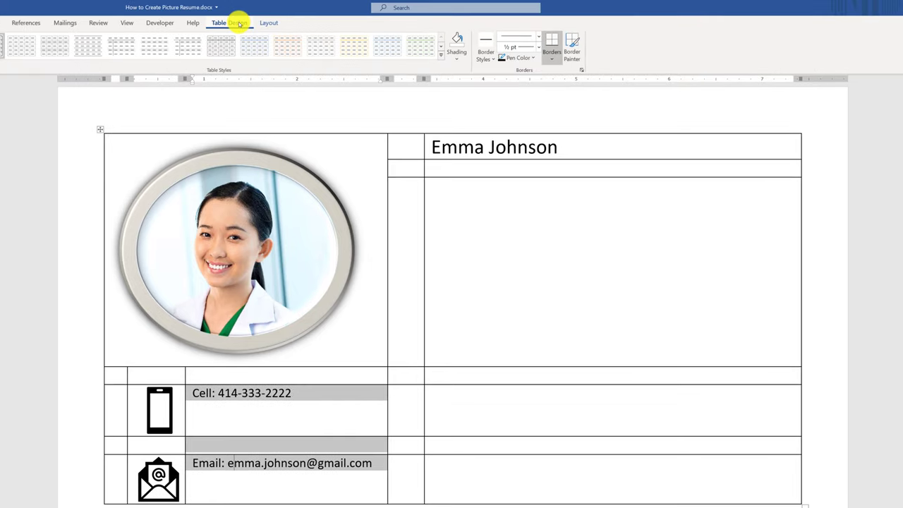
click(270, 23)
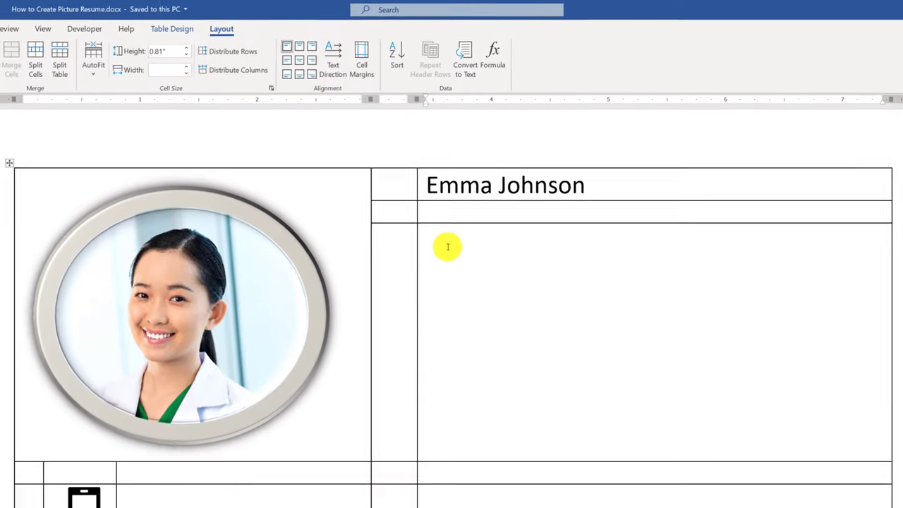
Step: In the large cell beside the photo, add the heading "Objective:" followed by the Support Analyst objective text about Andarko and effective team playing
text(Objective)
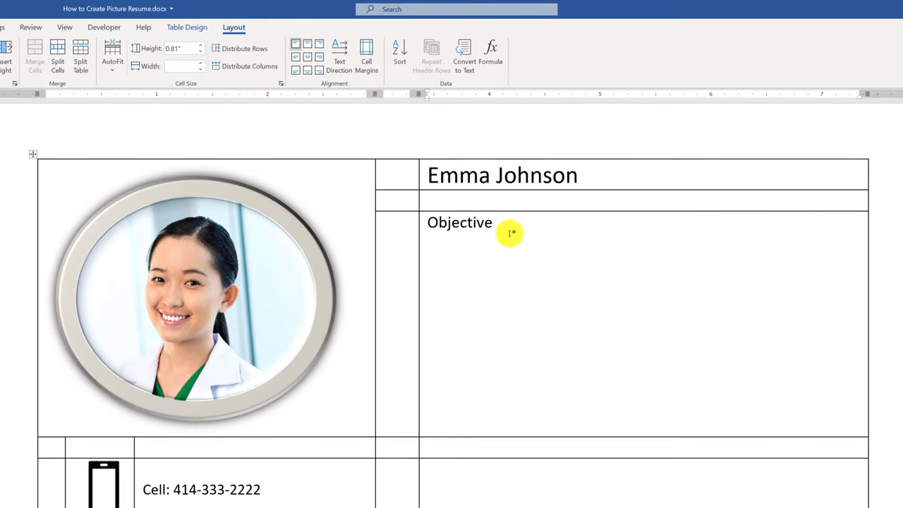
text(:)
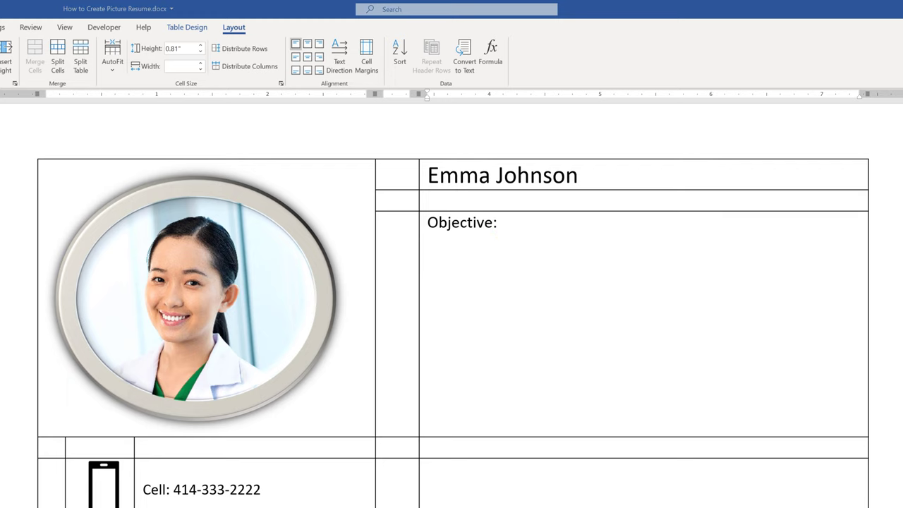
key(Return)
text(Experienced Support Analyst looking for an opportunity with Andarko to help company reach it goals. Effective team player with excellent self-management skills, passionate about technology and focused on adding value to the organization by motivating others to reach their fullest potential.)
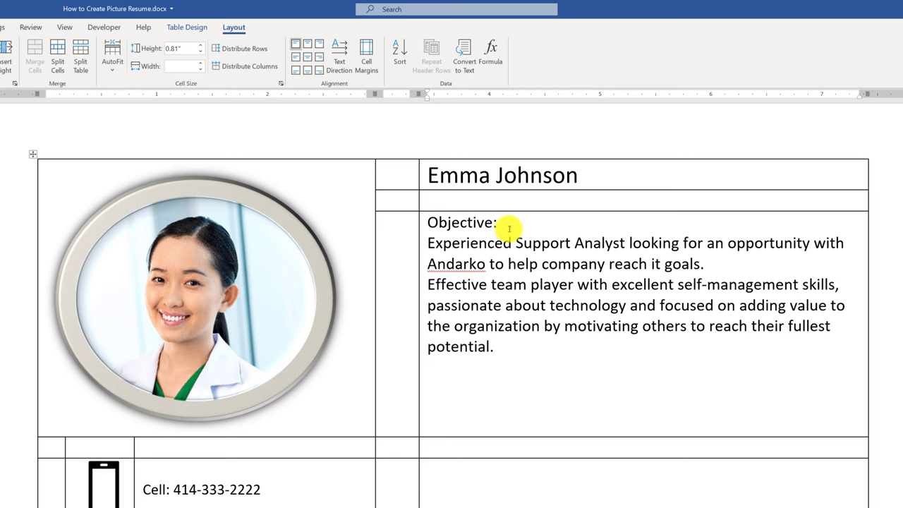
Step: Make the "Objective:" heading bold
drag(509, 228, 428, 222)
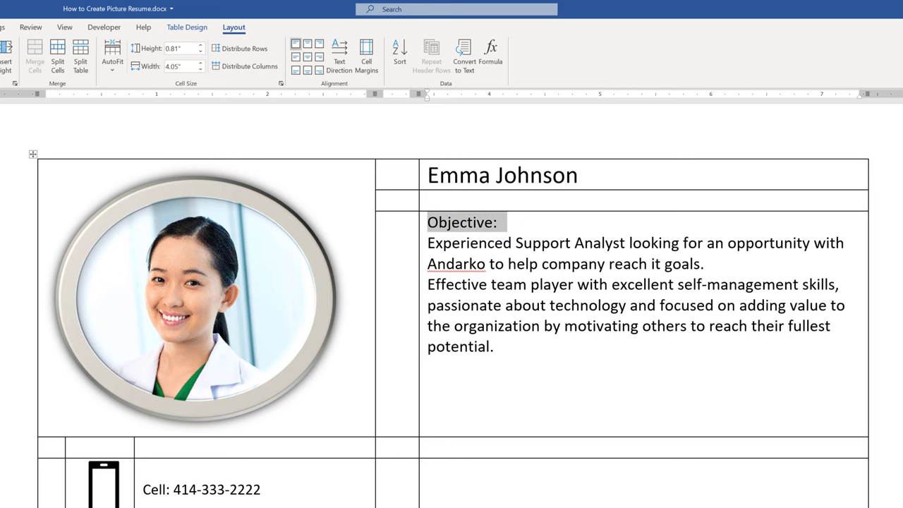
key(alt+h)
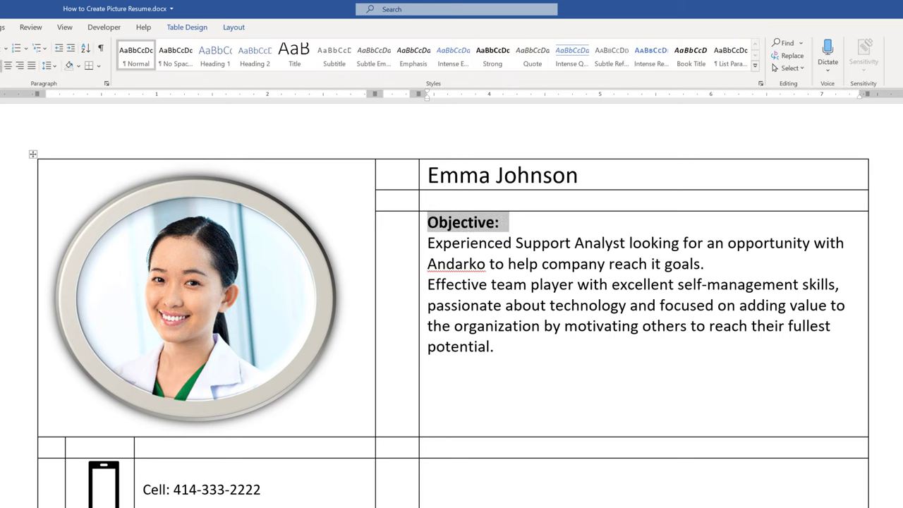
key(Right)
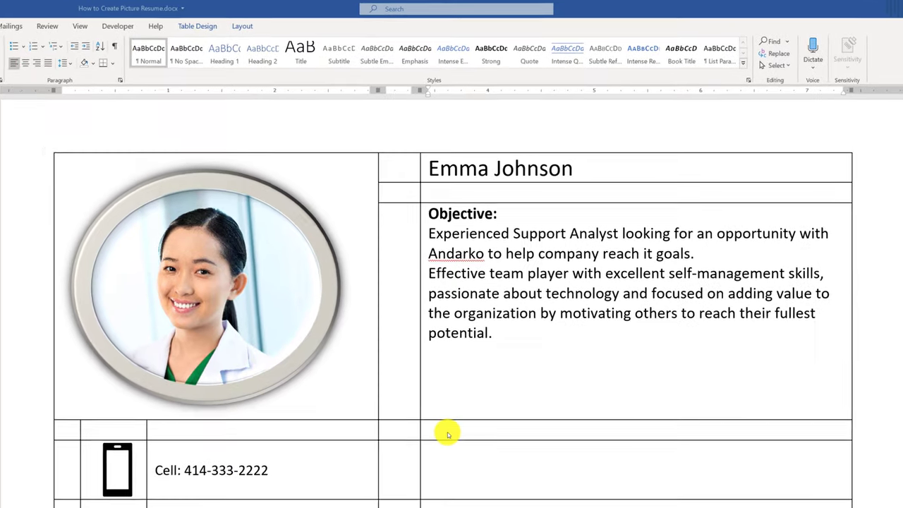
Step: Enter the heading "Experience" in the row below the objective cell and make it bold
click(447, 434)
text(Experience)
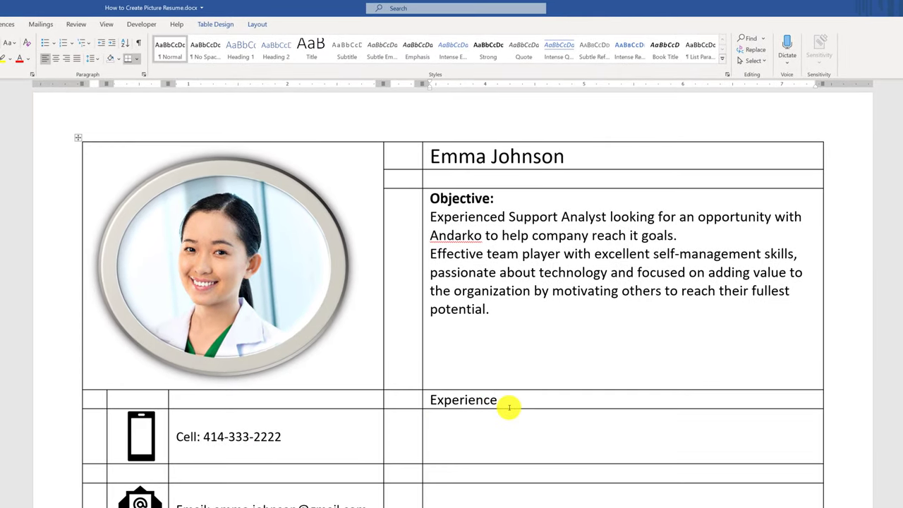
drag(506, 395, 431, 402)
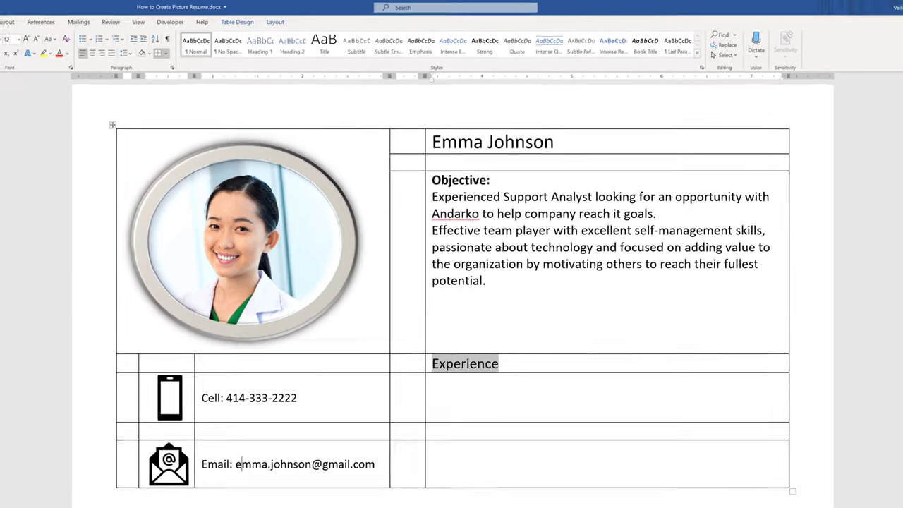
key(ctrl+b)
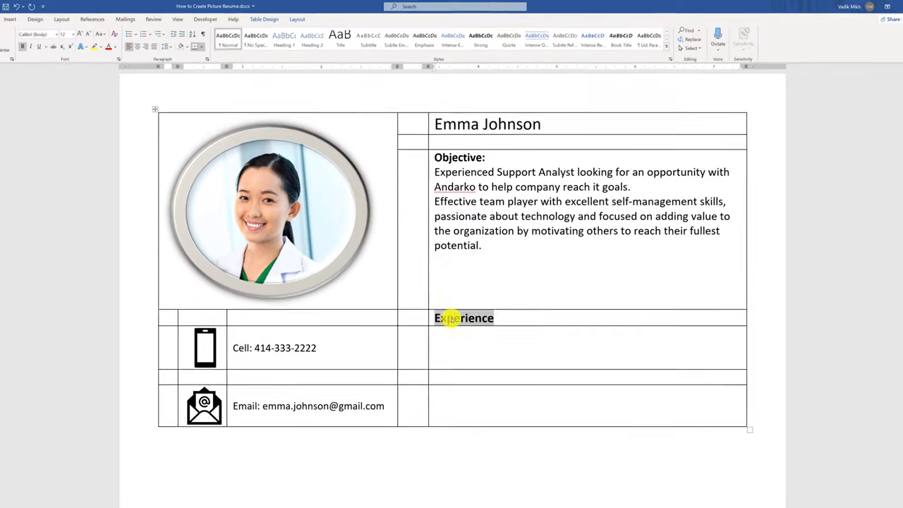
key(Right)
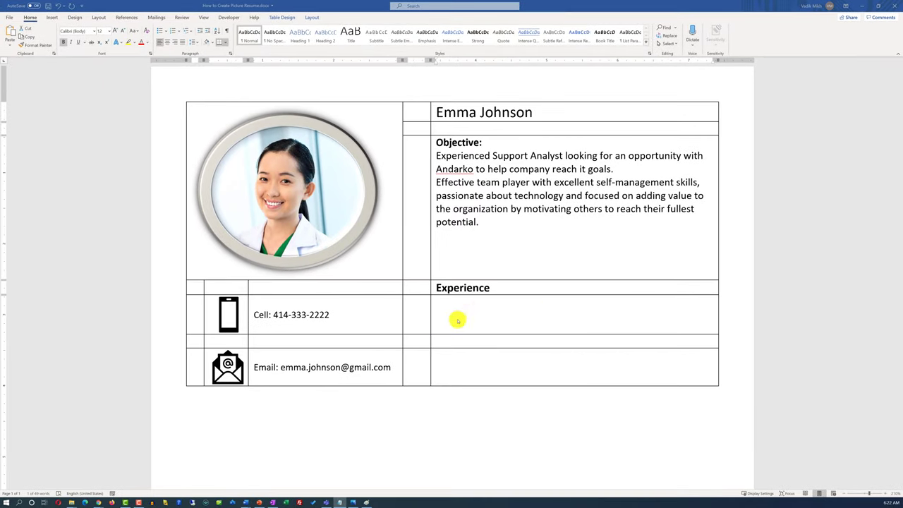
Step: Below Experience, enter the 04/2017 - Present Senior IT Support Analyst job at Torioann LLC with its three duties, and bold its title line
text(04/2017 - Present, Senior IT Support Analyst, Torioann LLC, Milwaukee WI Defined KPI Support Center metrics and performance goals for ServiceNow application Lead Knowledge Management team to create 577 KB articles in 12 month Supported innovation, positive work environment, quality, innovation and teamwork)
drag(510, 317, 434, 302)
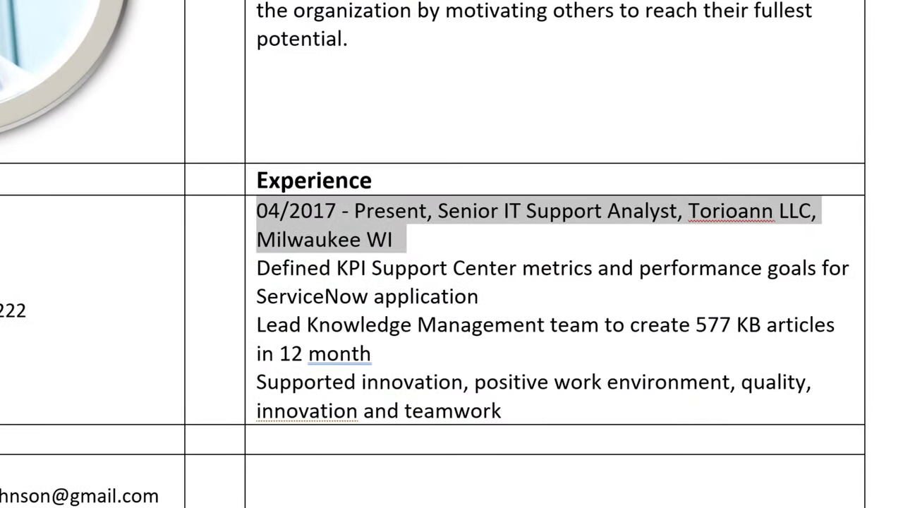
key(ctrl+b)
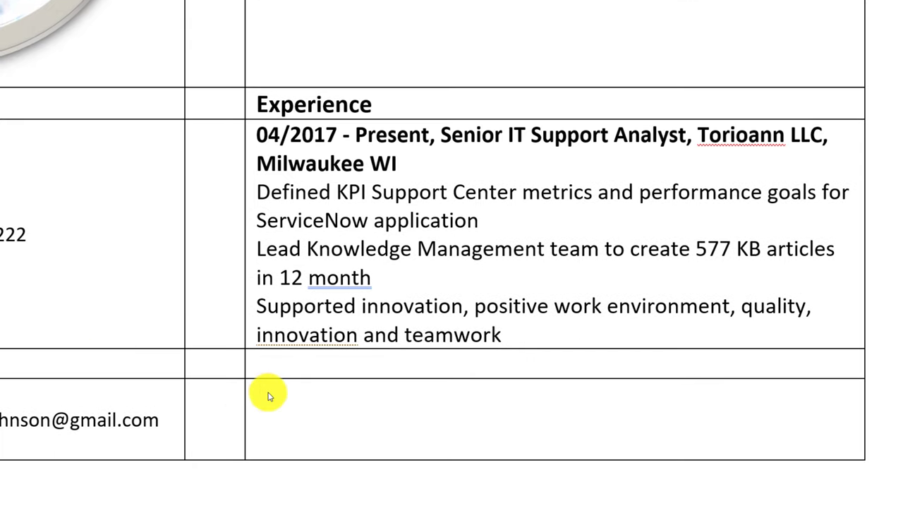
Step: Turn the three duties of the Senior IT Support Analyst job into a bulleted list
click(526, 336)
drag(525, 336, 274, 198)
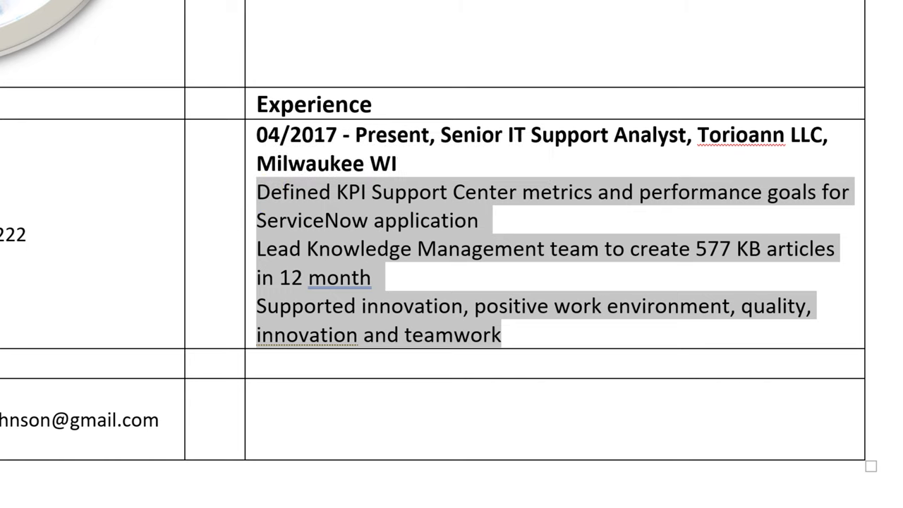
key(ctrl+shift+l)
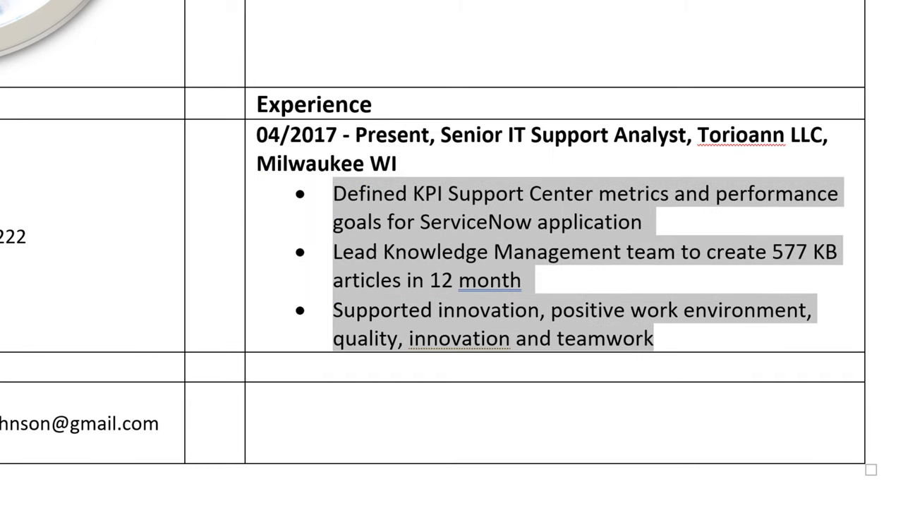
key(Right)
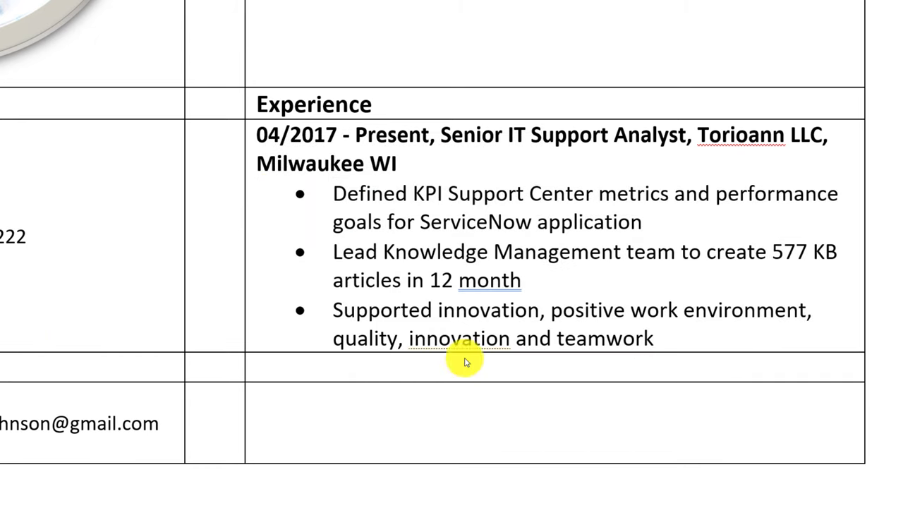
Step: In the cell beside the email row, paste the 02/2015 - 03/2017 Help Desk Analyst job at Zinabeel Inc and bold its title line
click(278, 395)
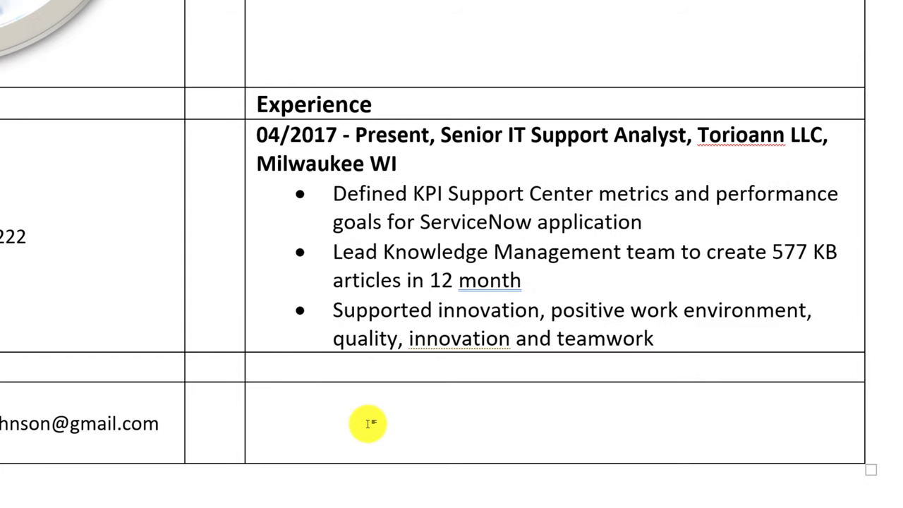
key(ctrl+v)
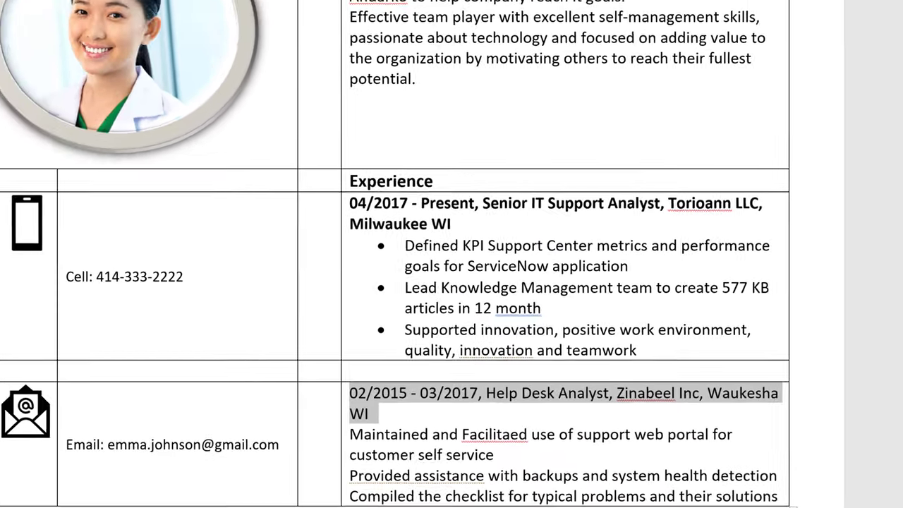
key(ctrl+b)
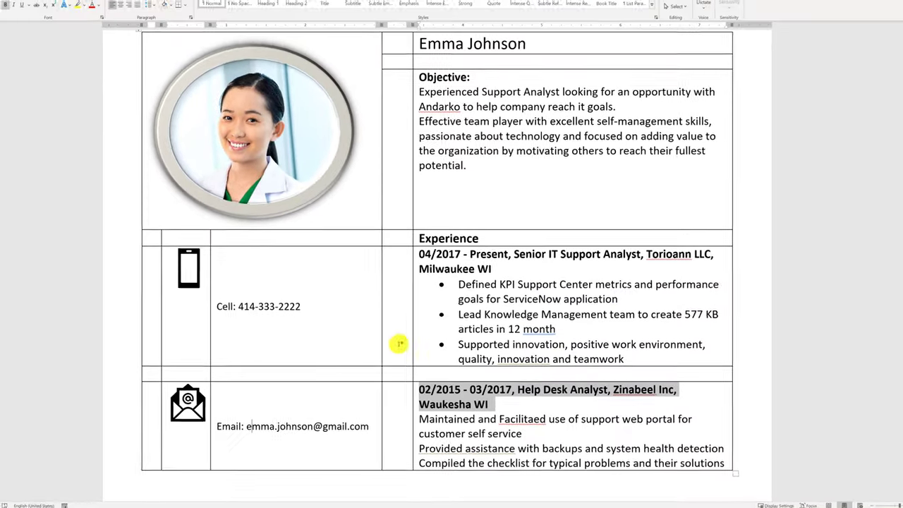
Step: Copy the bullet formatting from the Senior IT Support Analyst duties onto the three Help Desk Analyst duties
scroll(466, 410, down, 1)
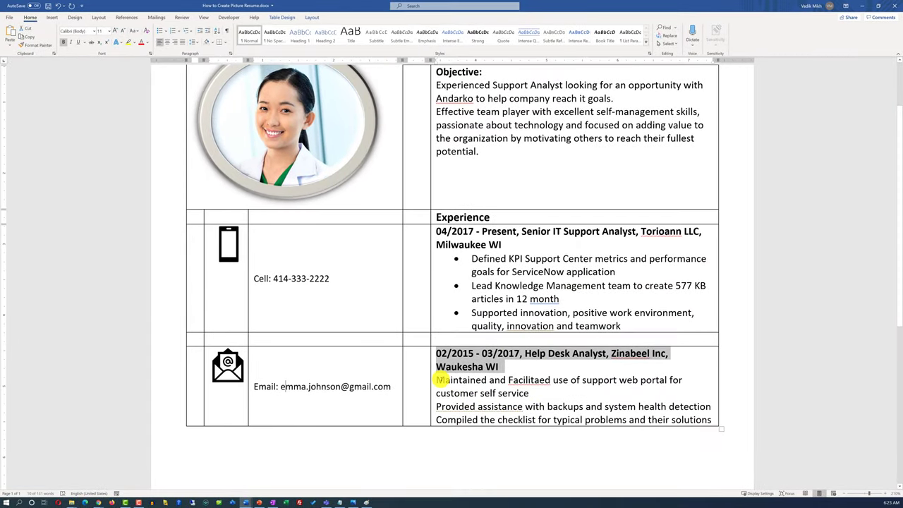
click(584, 326)
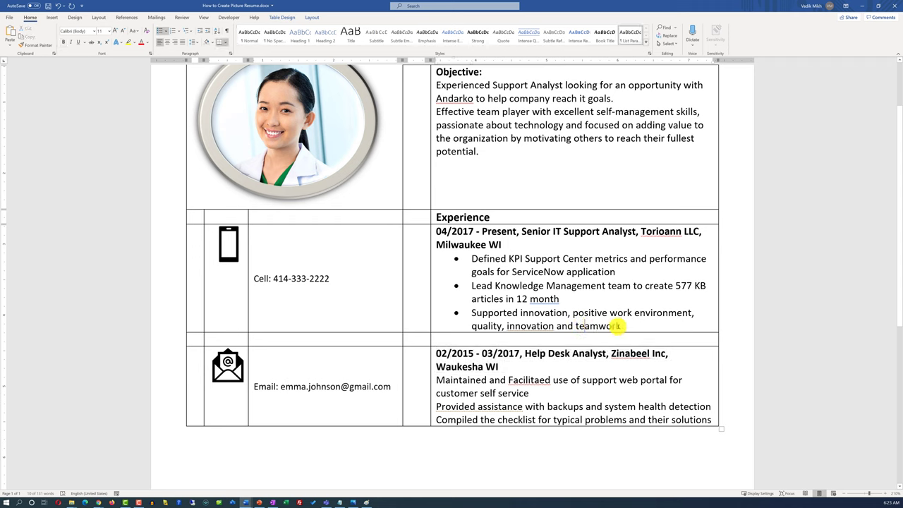
drag(628, 326, 471, 258)
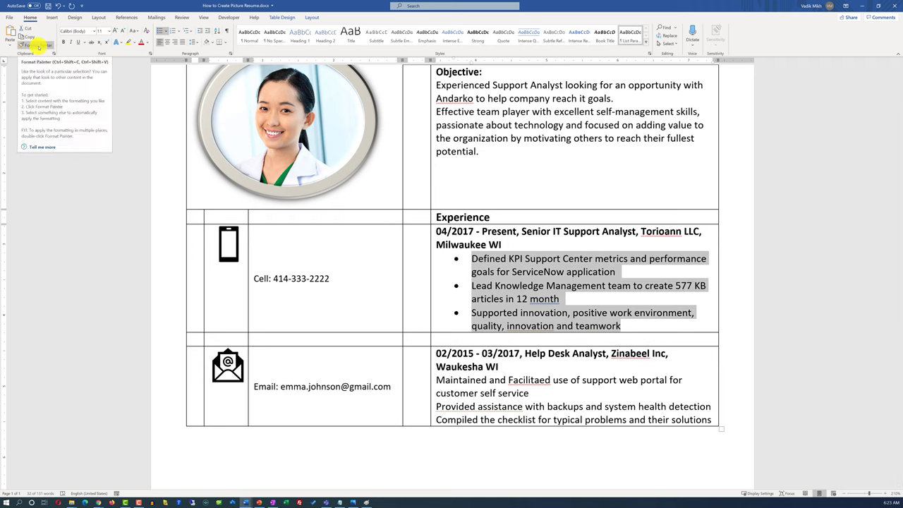
click(39, 46)
mouse_move(437, 380)
mouse_down()
mouse_move(692, 407)
mouse_move(711, 420)
mouse_up()
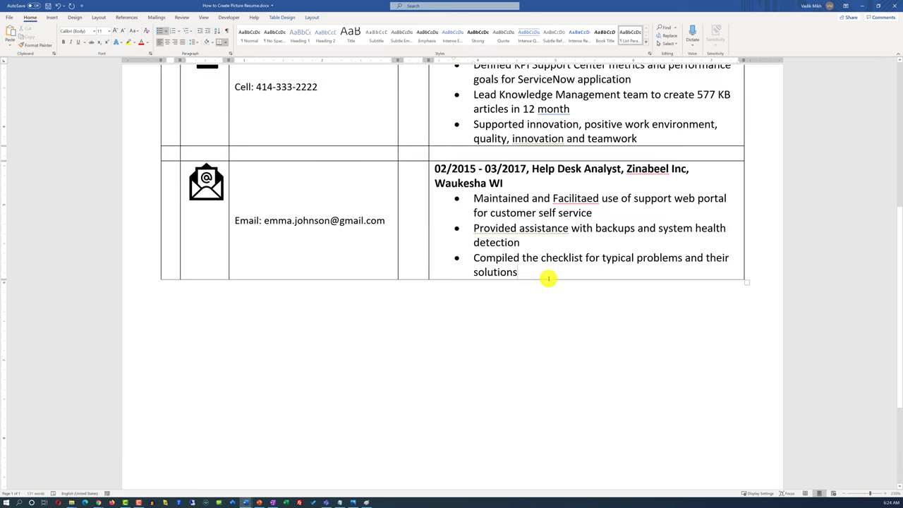
Step: Add five blank rows at the end of the table
key(Tab)
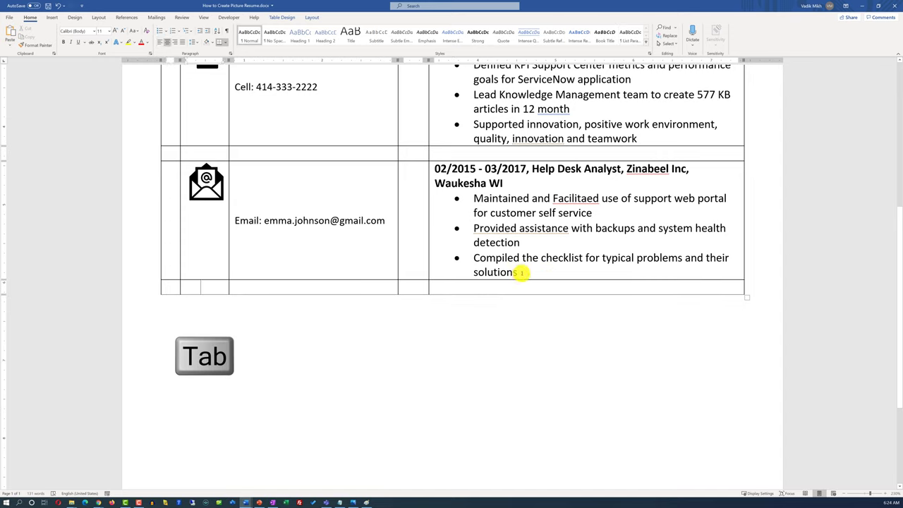
key(Tab)
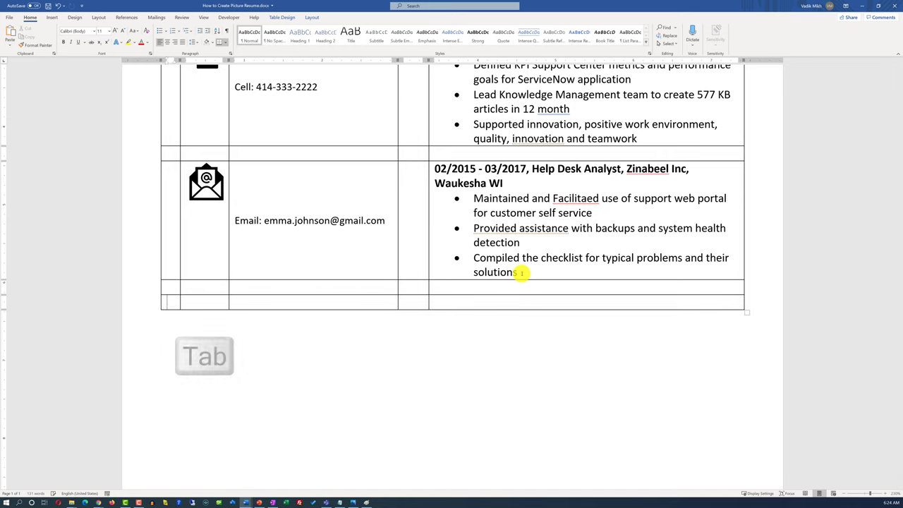
key(Tab)
key(Tab)
key(Tab)
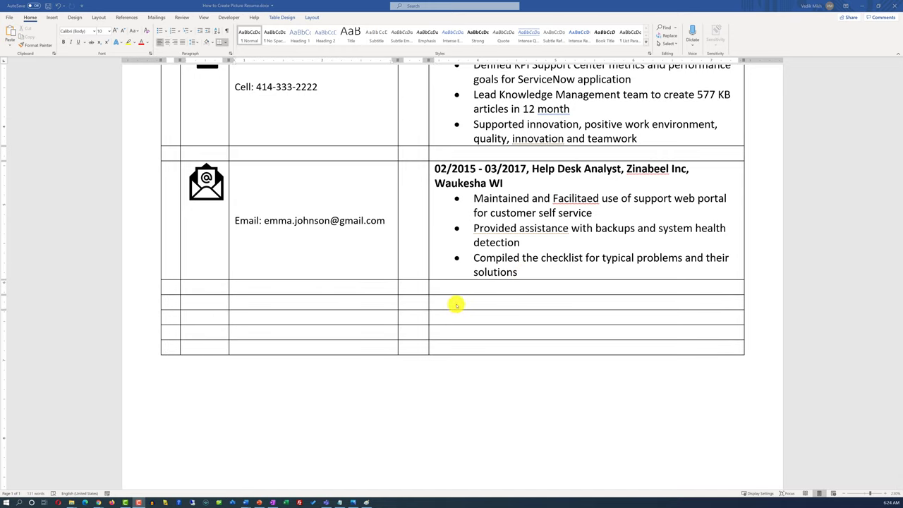
Step: In the second new row, add the 07/2012 - 01/2015 Jr. Help Desk Specialist job at Plethenon Inc, with its duties unbolded and bulleted
text(07/2012 - 01/2015, Jr. Help Desk Specialist, Plethenon Inc, Brookfield WI Provided 1st level IT service support and initial ticket troubleshooting Troubleshooted network outages, TCP/IP, Routers, WAN and wireless issues Logged and classify incident details using ServiceNow)
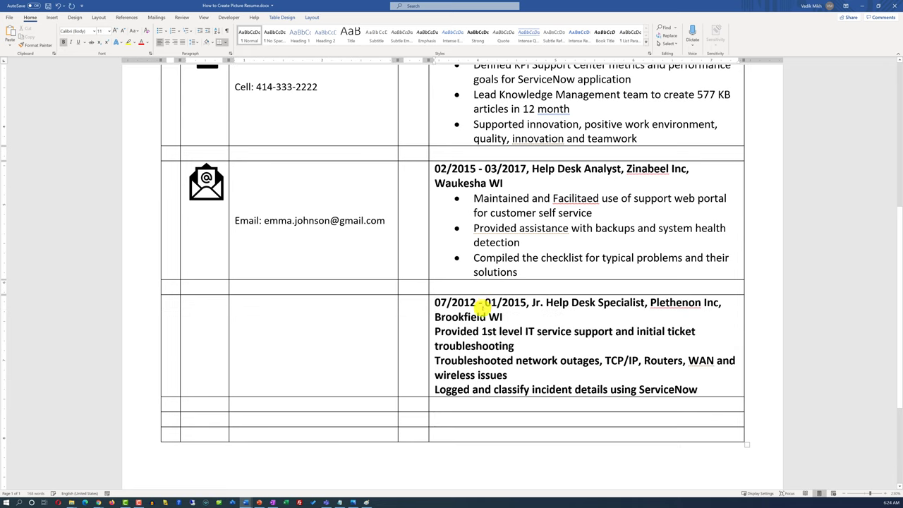
drag(698, 390, 435, 331)
click(62, 42)
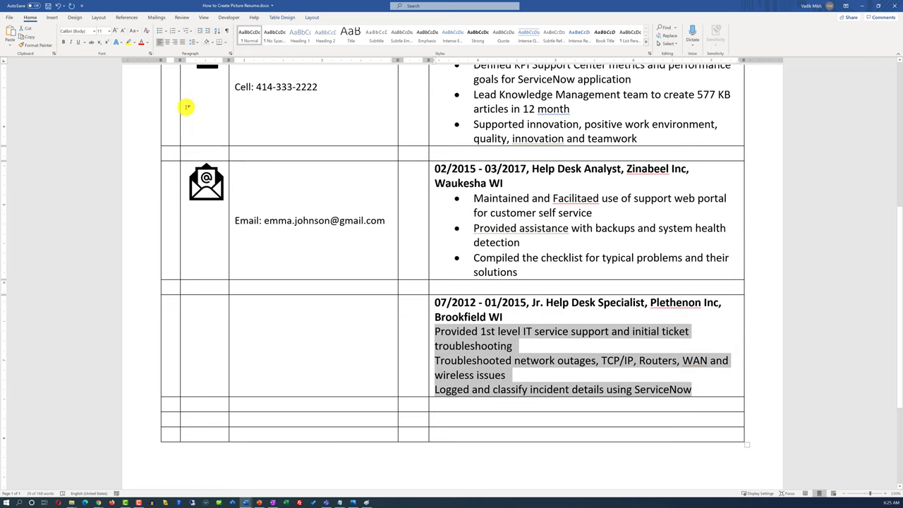
click(161, 31)
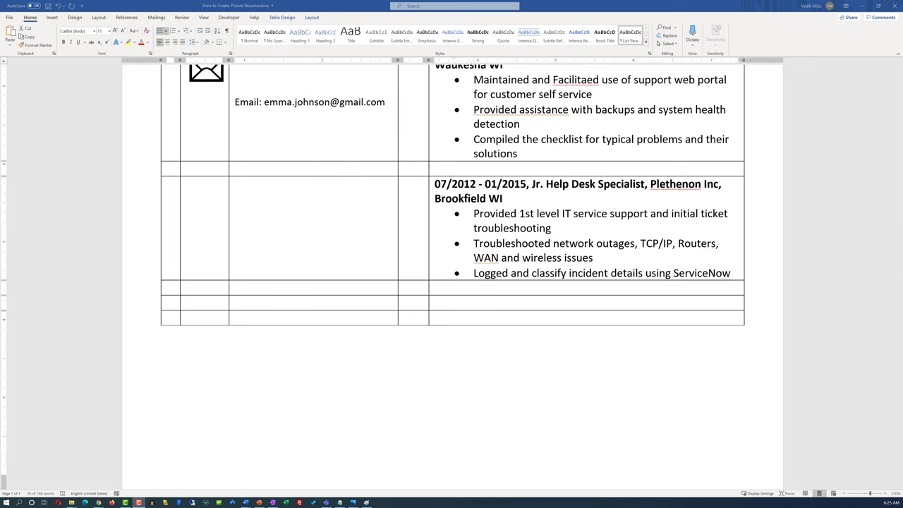
Step: Add an Education heading with the Experience heading's formatting and enter "05/2012 Milwaukee University, Bachelor's Degree in Computer Science" in the row below
click(445, 305)
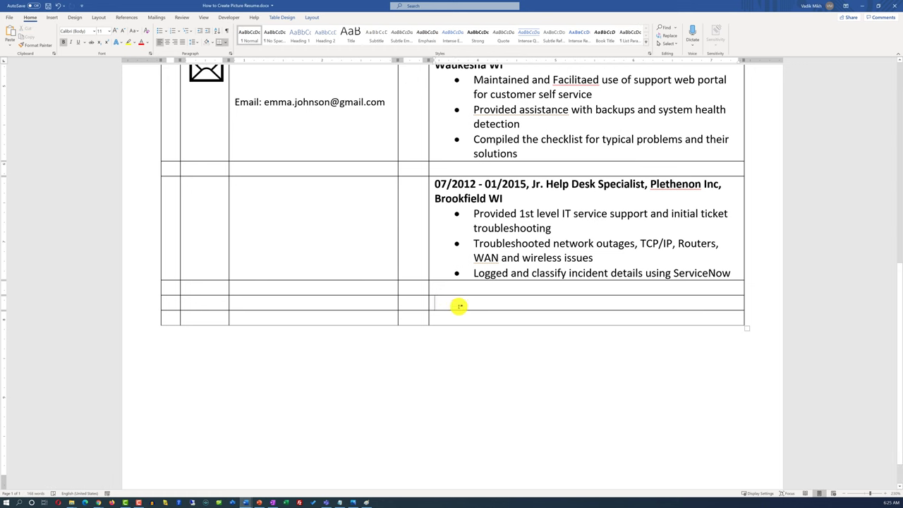
scroll(509, 297, up, 8)
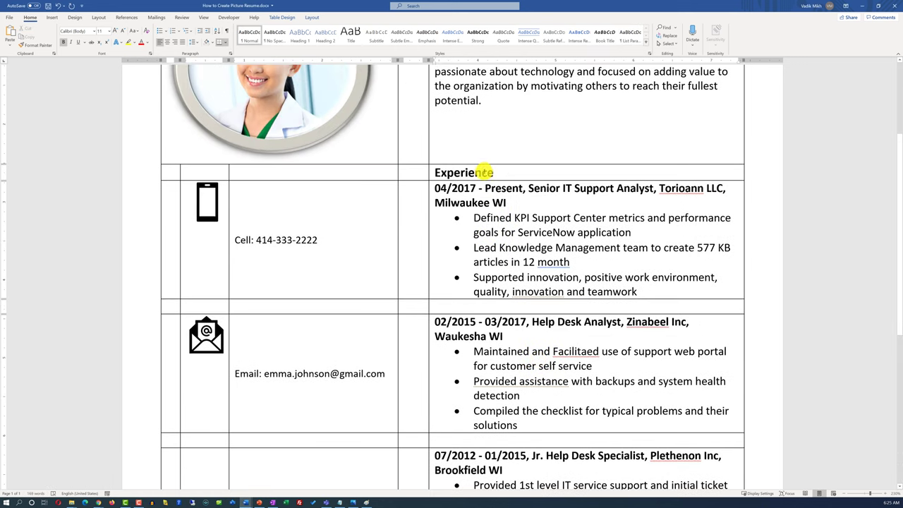
click(432, 171)
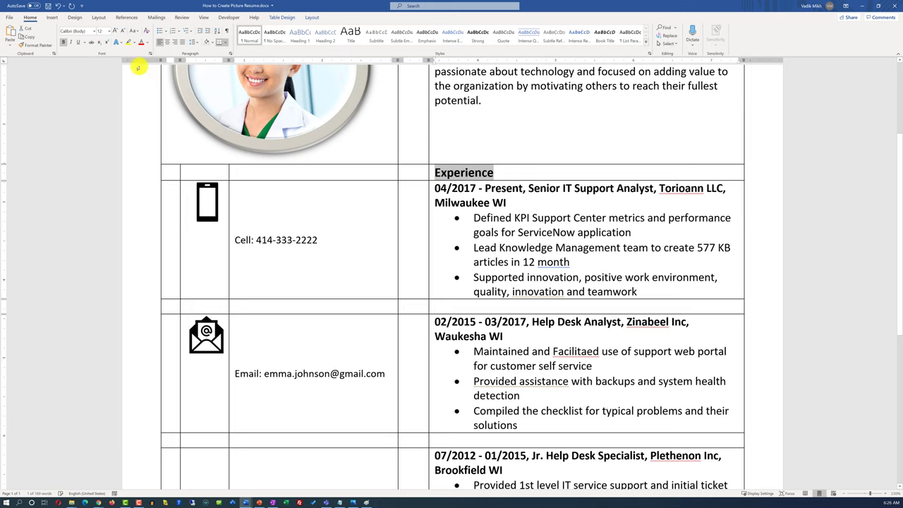
click(32, 45)
scroll(476, 265, down, 5)
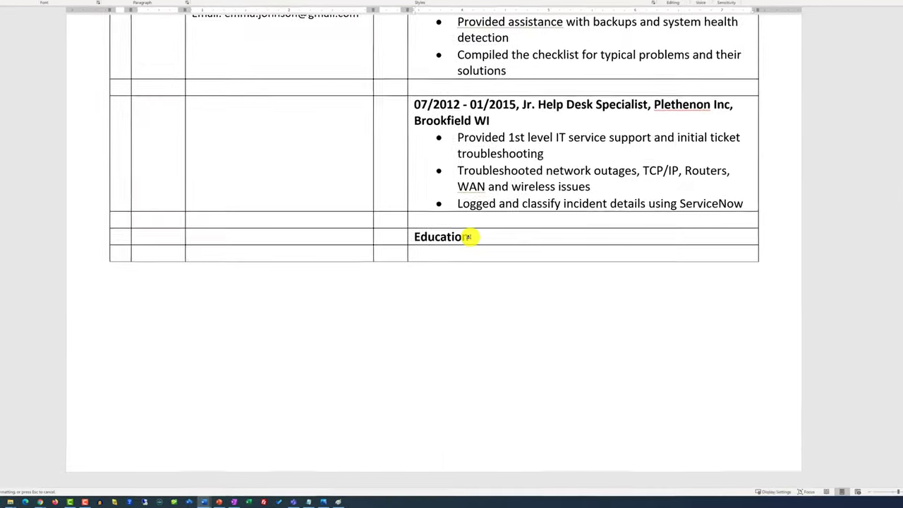
click(467, 237)
click(440, 253)
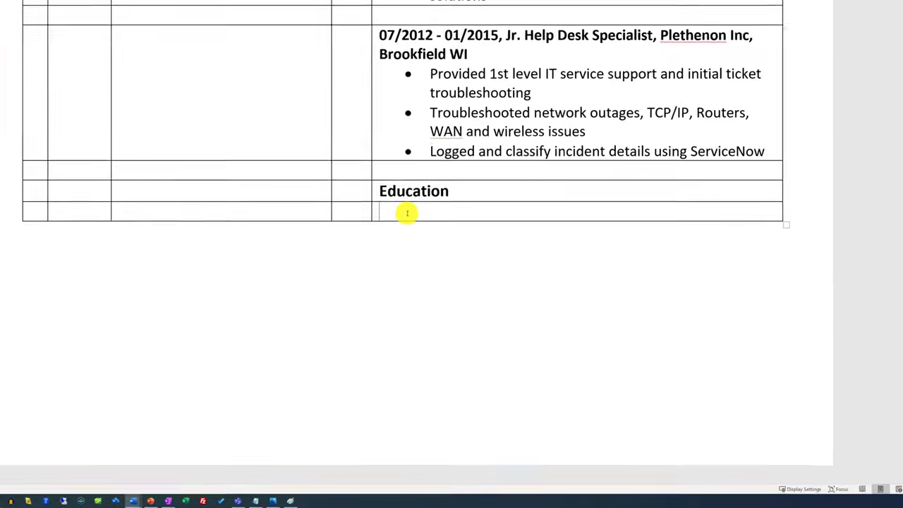
text(05/2012 Milwaukee University, Bachelor's Degree in Computer Science)
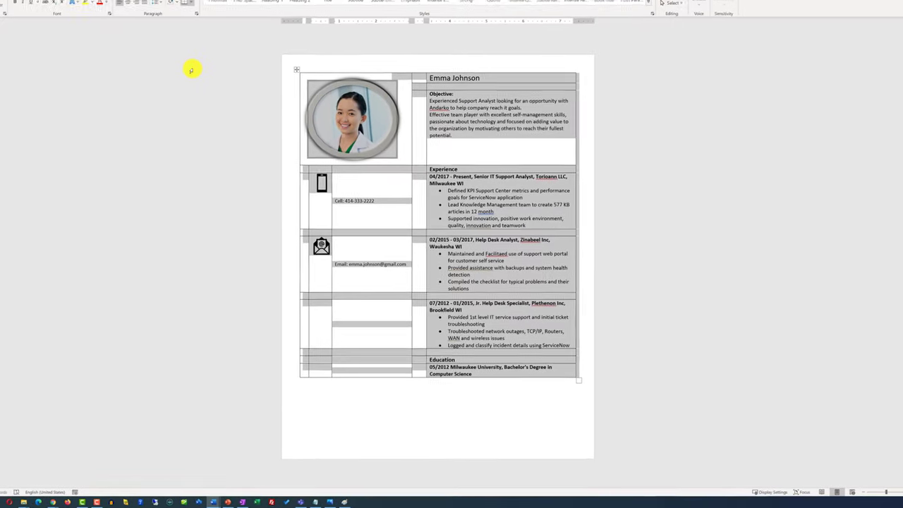
Step: Remove all borders from the entire resume table
click(191, 2)
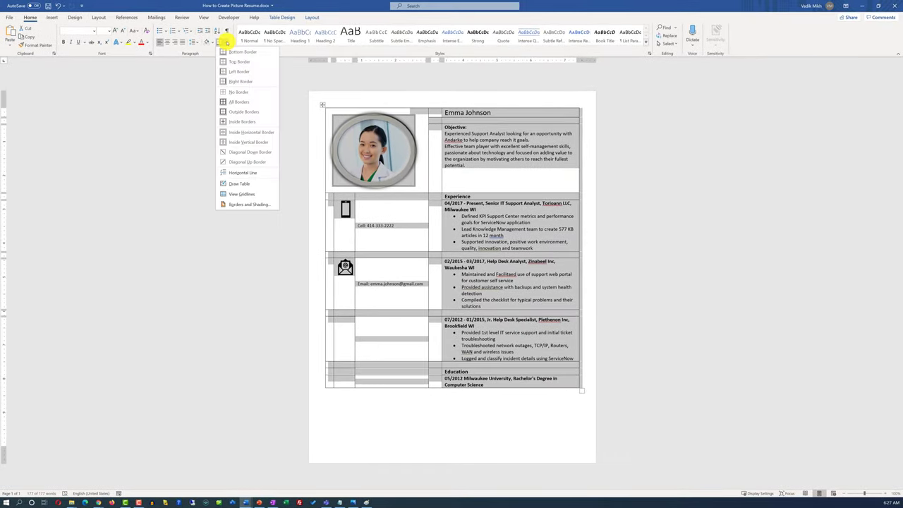
click(237, 91)
click(470, 396)
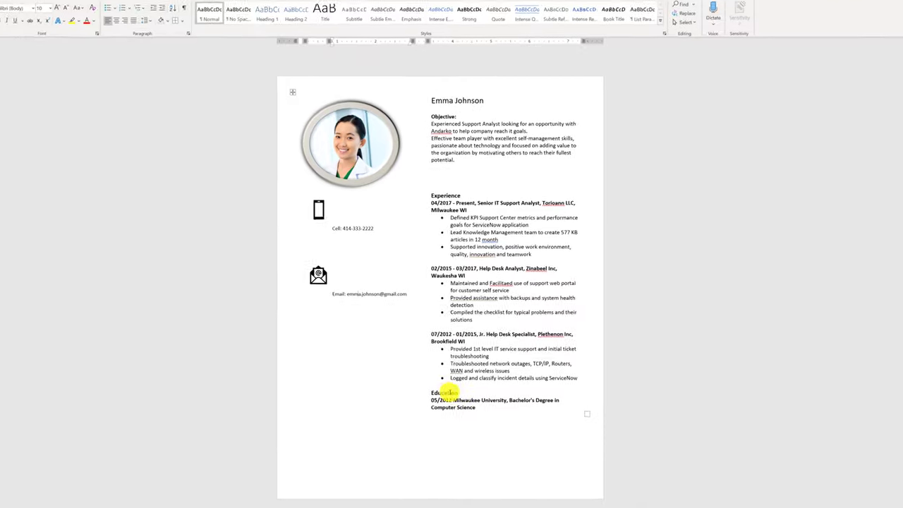
Step: Underline the Objective, Experience and Education headings
double_click(454, 411)
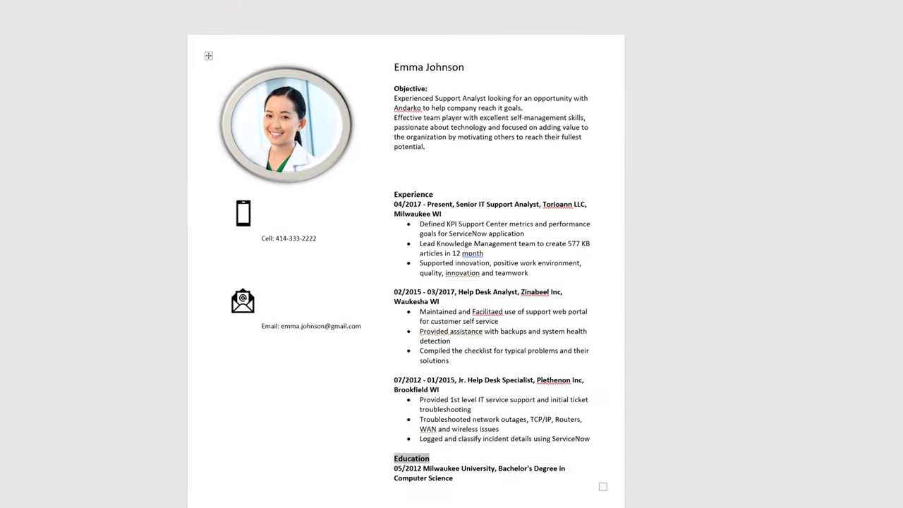
key(ctrl+u)
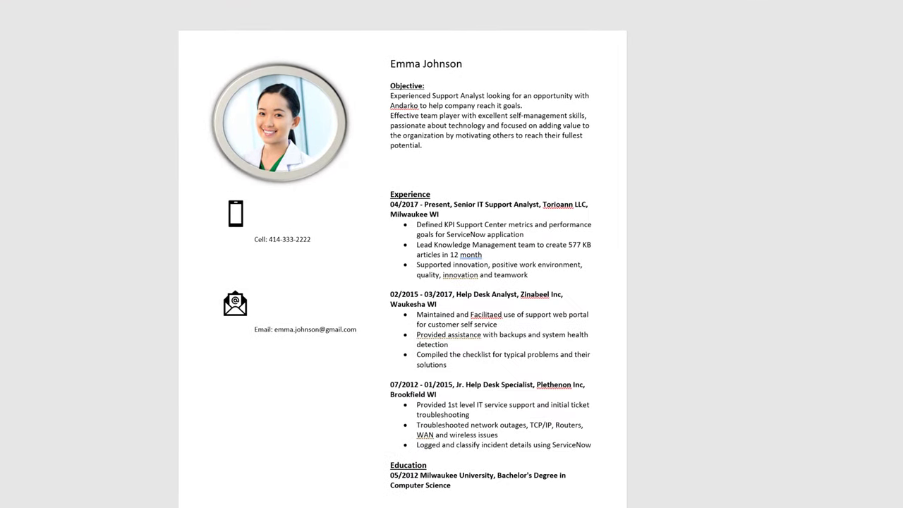
Step: Start saving a copy of the resume in its current folder with PDF (*.pdf) as the file type
click(235, 217)
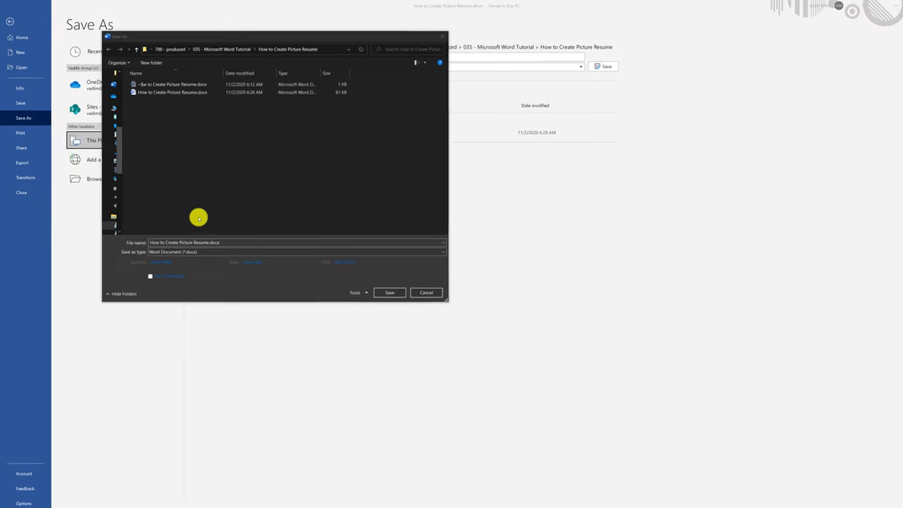
click(198, 244)
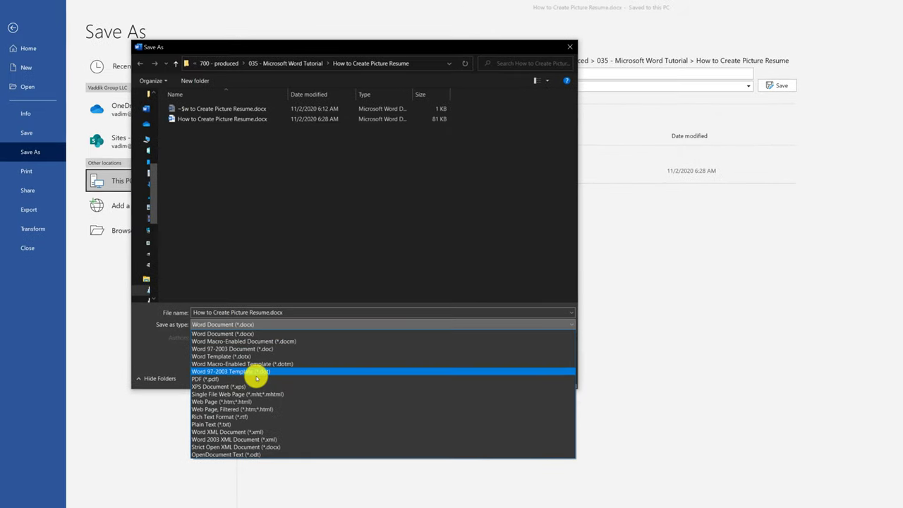
click(251, 370)
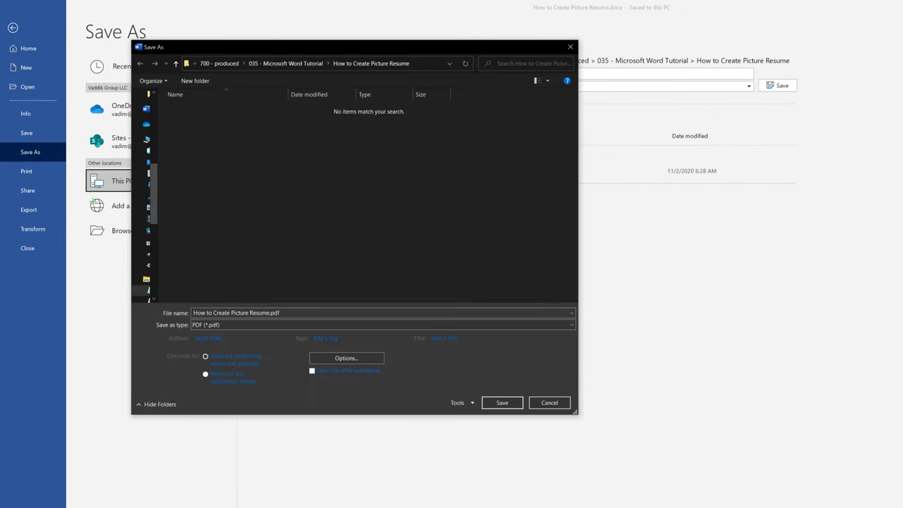
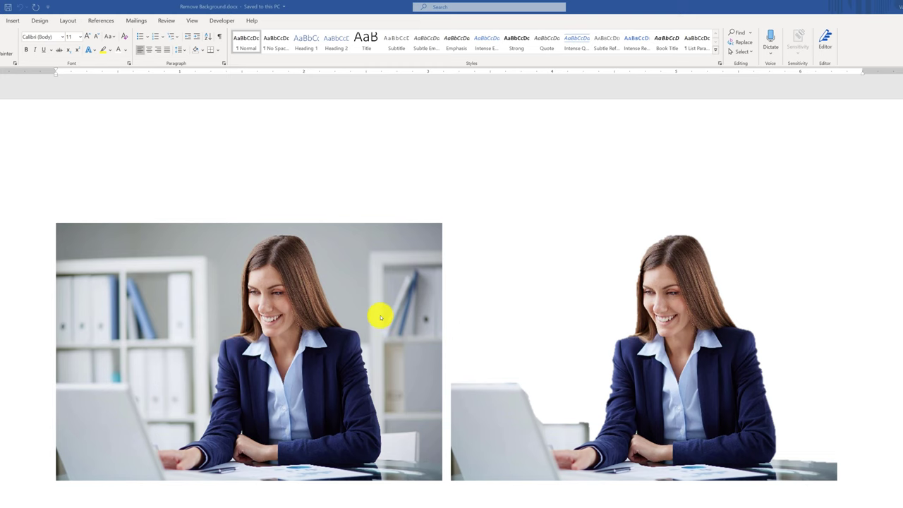
Step: In Remove Background.docx, replace the original photo with the empty office picture about 3.04 inches wide and set its wrapping to Behind Text
click(416, 318)
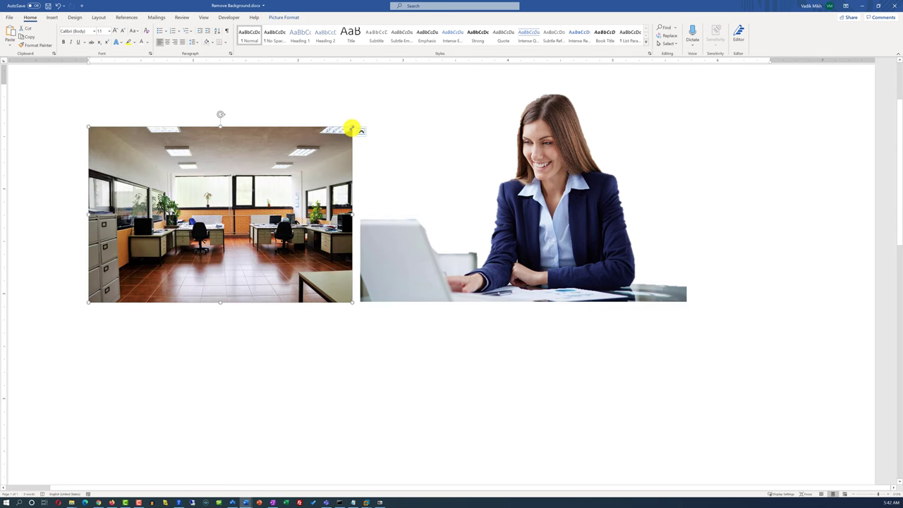
drag(374, 118, 407, 99)
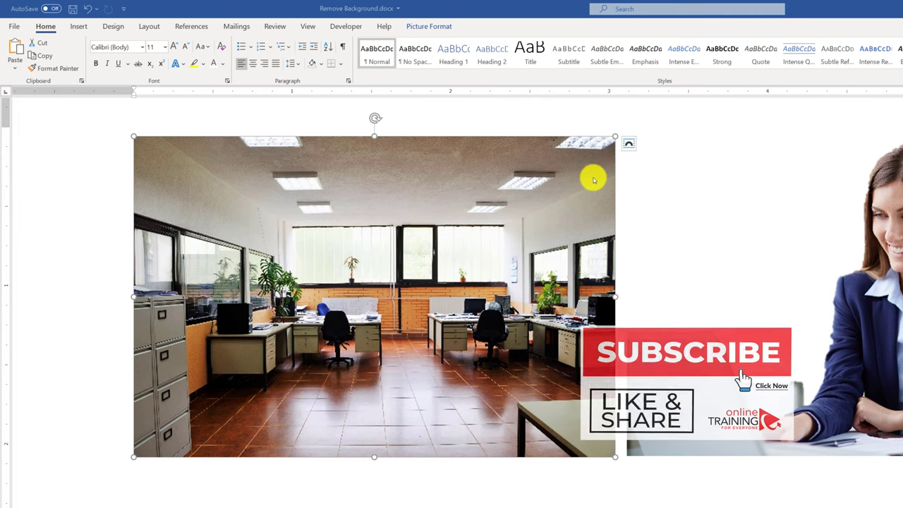
click(628, 144)
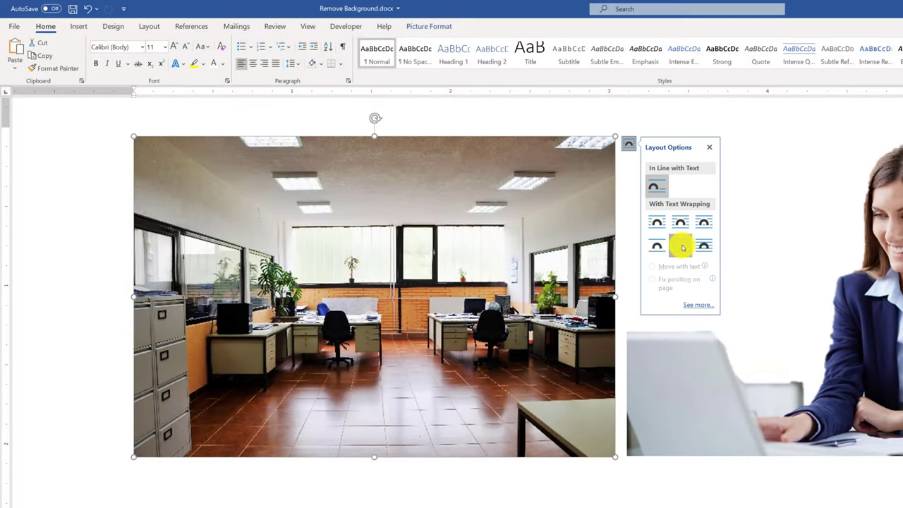
click(683, 247)
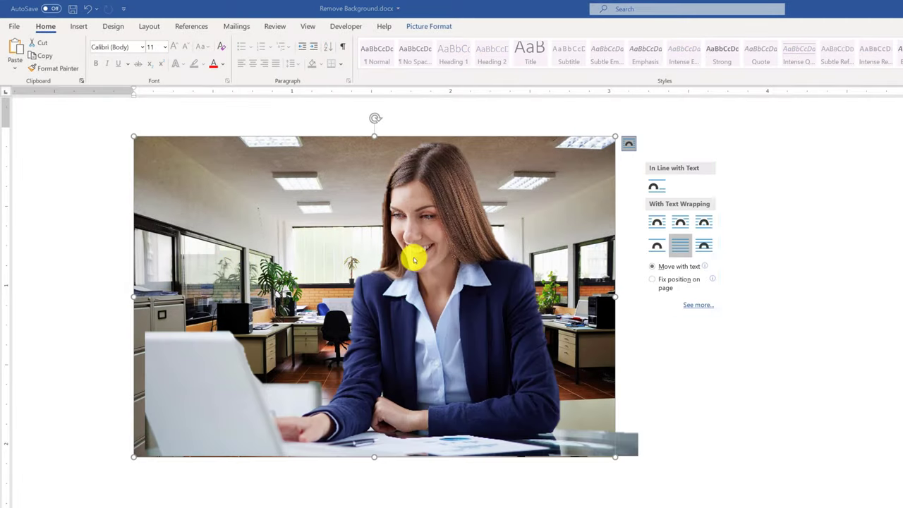
Step: Try to fit the woman's cutout to the office picture by resizing it from its lower corners
click(638, 424)
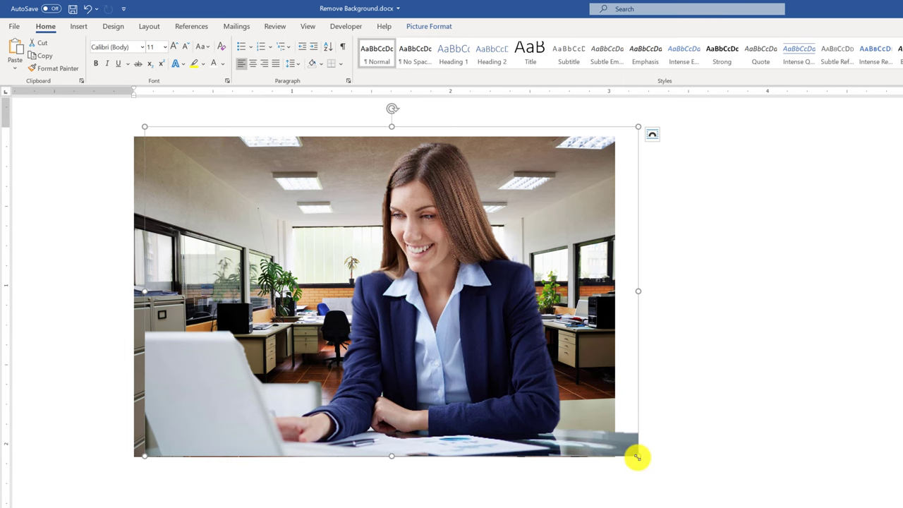
drag(633, 453, 616, 440)
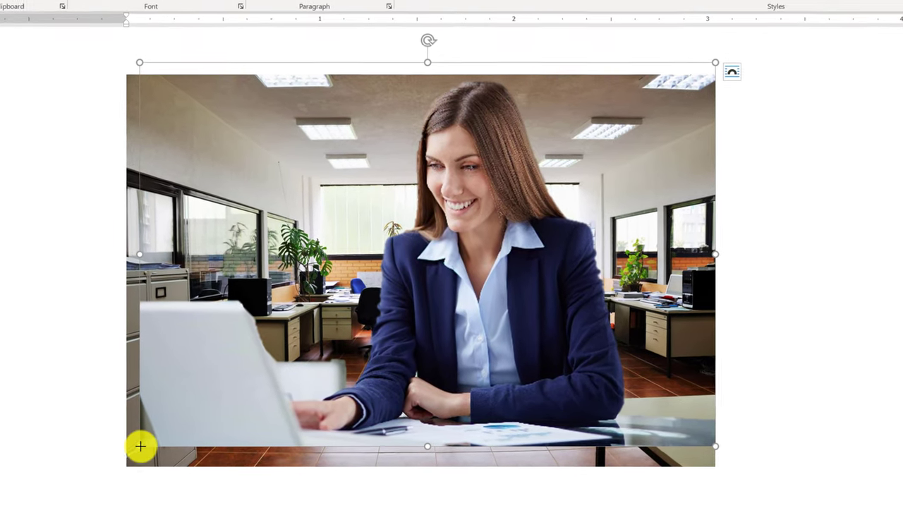
drag(141, 442, 121, 474)
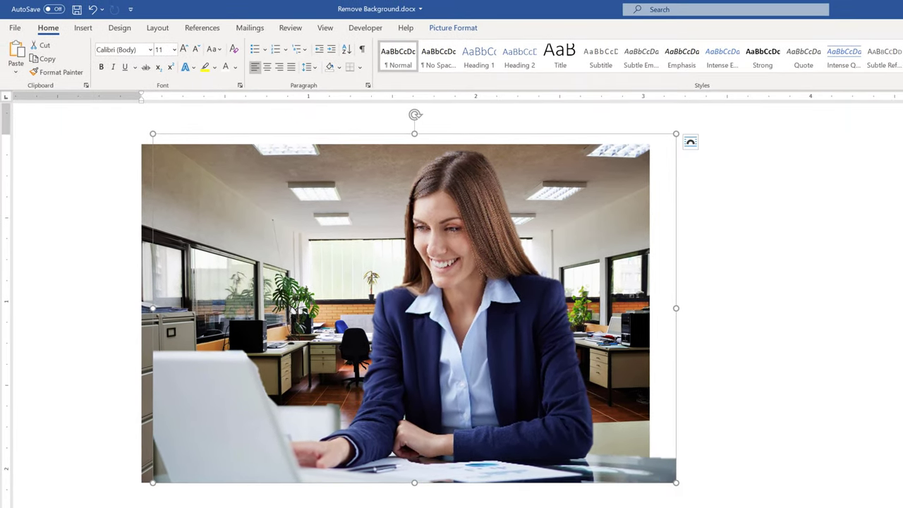
Step: Show the formatting marks and delete the space in front of the woman's cutout so it aligns with the office picture's left edge
click(131, 385)
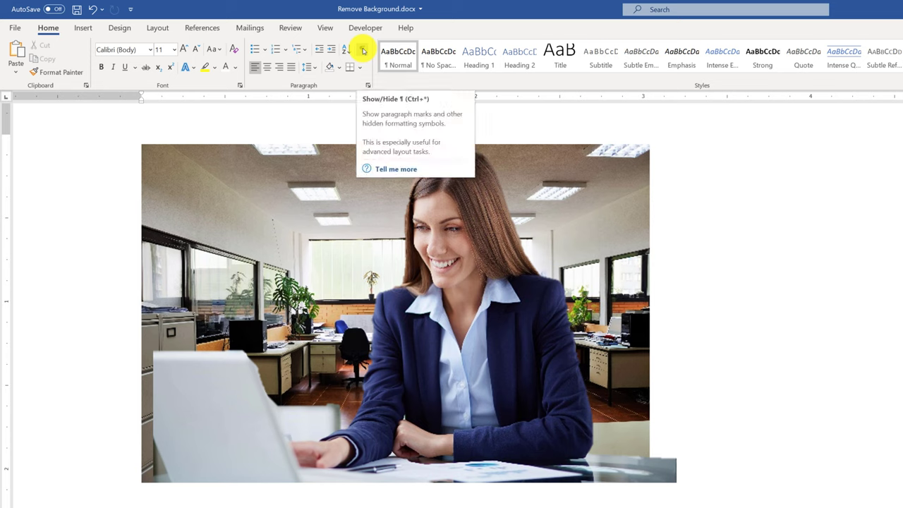
click(363, 50)
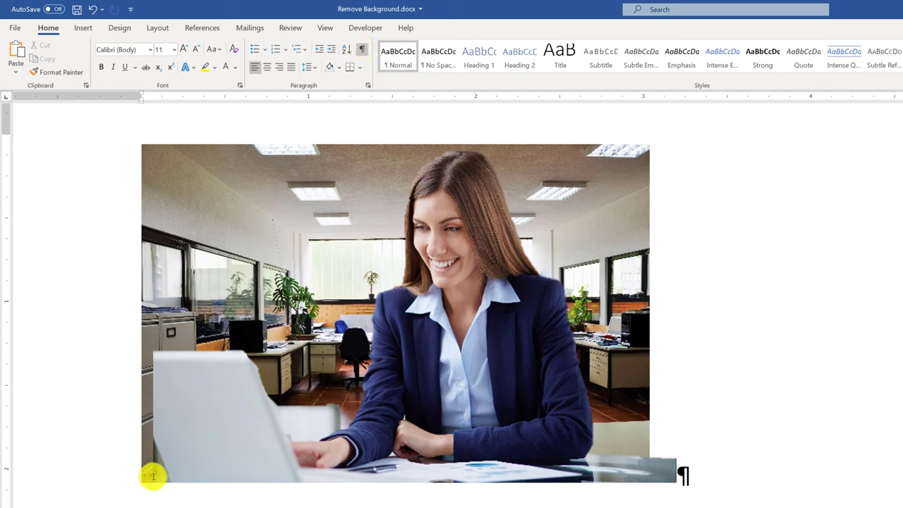
drag(142, 474, 135, 474)
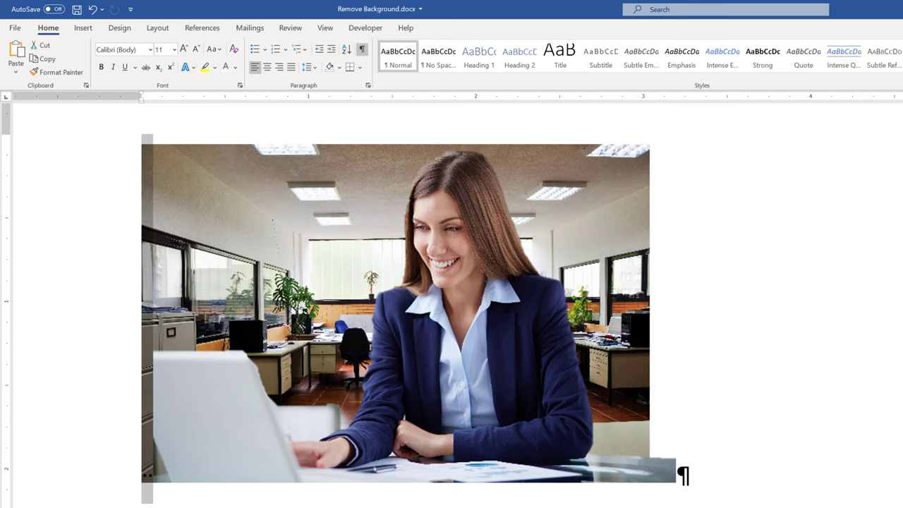
key(Delete)
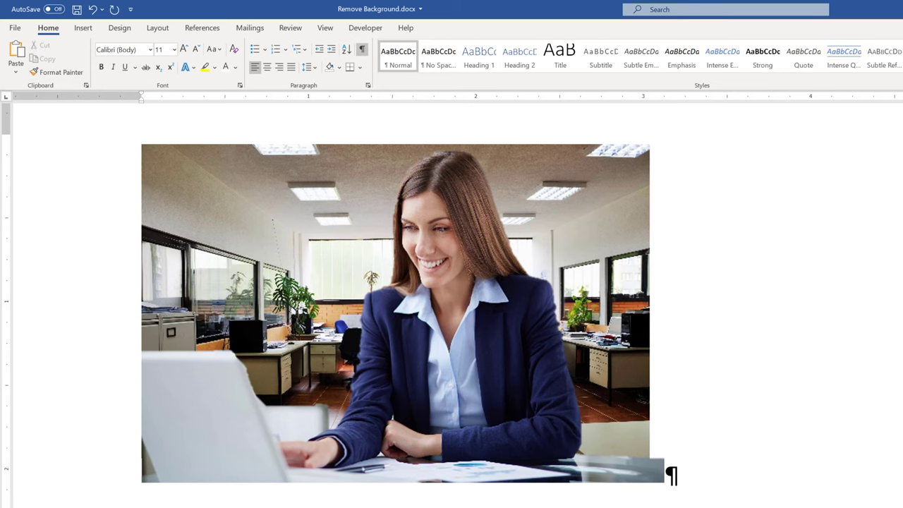
Step: Shrink the woman's cutout proportionally until its right edge aligns with the office picture
click(627, 460)
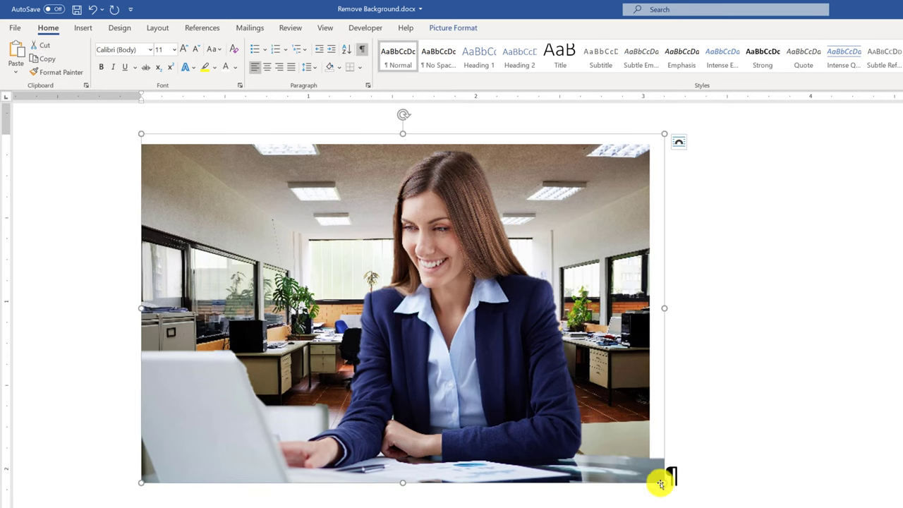
drag(666, 483, 647, 472)
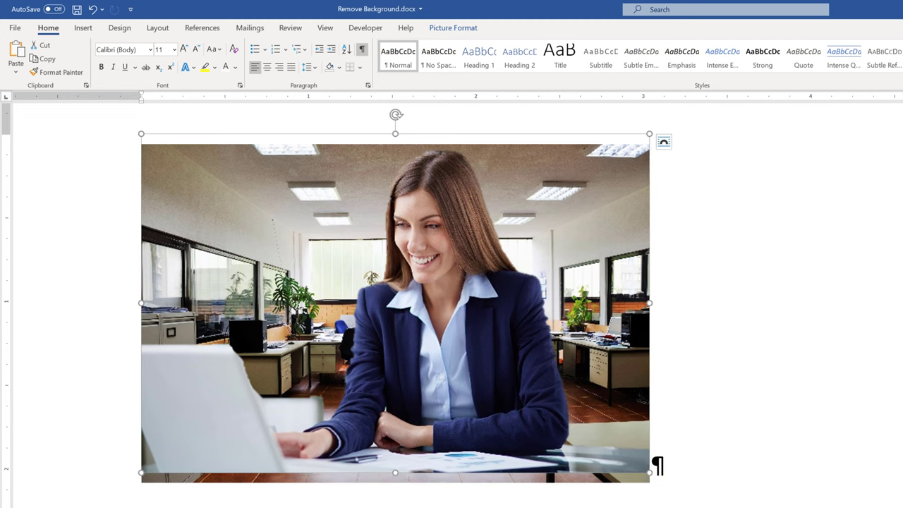
click(397, 457)
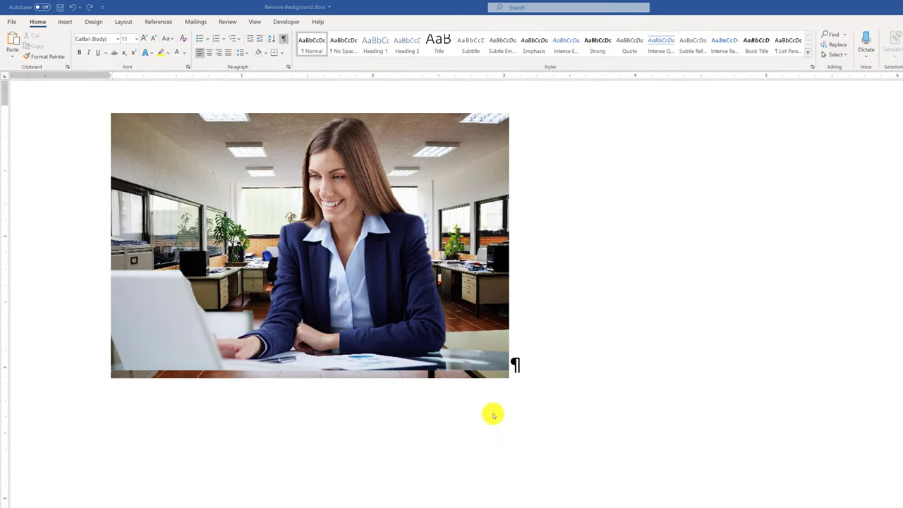
Step: Add five blank paragraphs beneath the combined picture and move the woman's cutout down to the last one
click(228, 145)
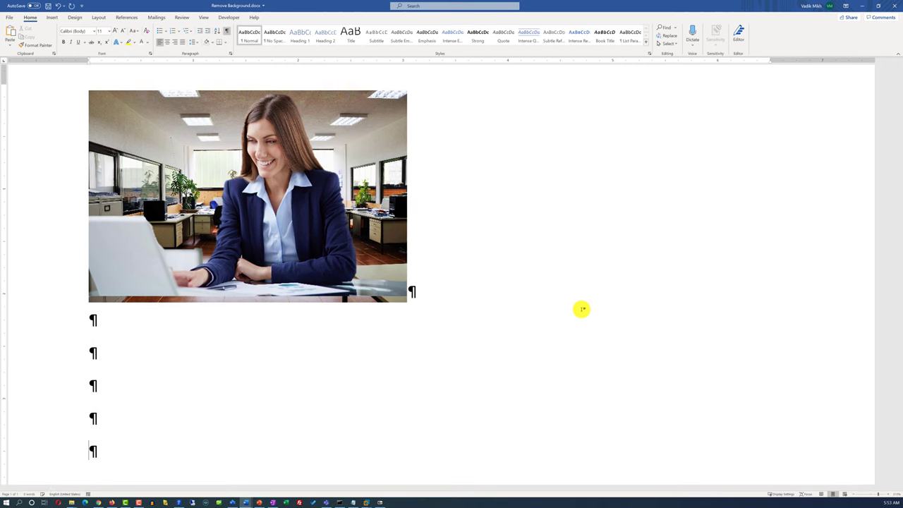
click(211, 235)
click(85, 440)
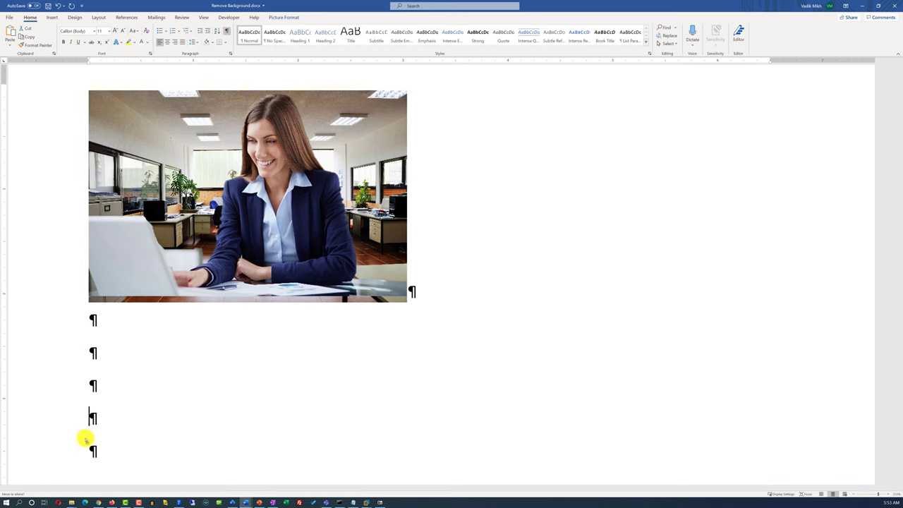
key(ctrl+v)
Step: Crop a thin strip off the bottom of the office picture
click(286, 139)
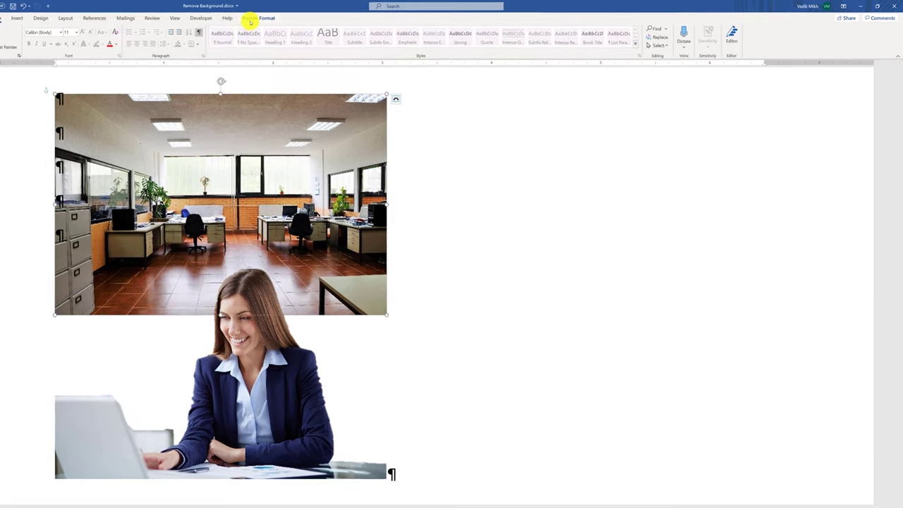
click(276, 18)
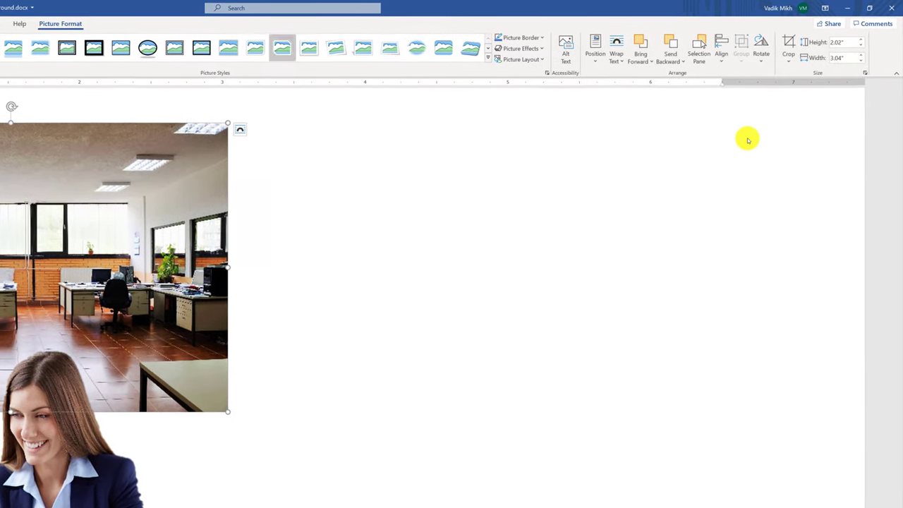
click(786, 48)
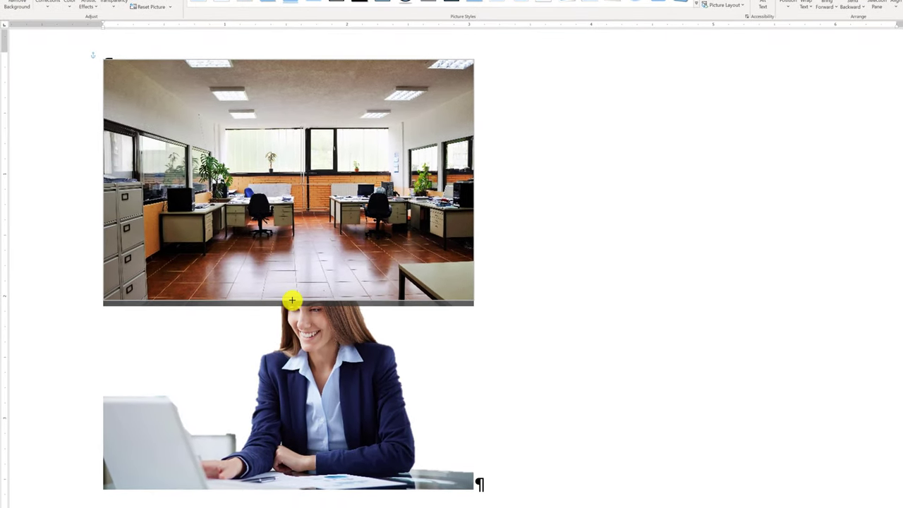
click(470, 317)
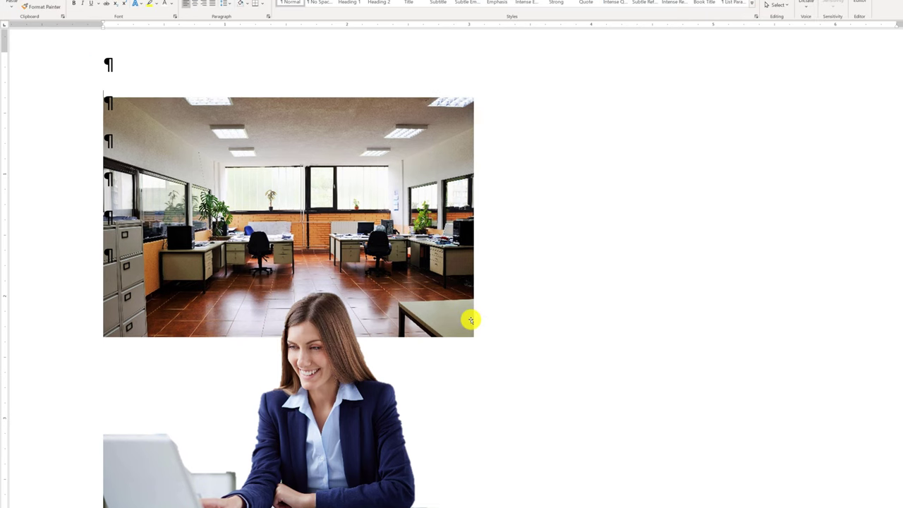
Step: Delete the blank paragraphs above the woman's cutout until it sits fully over the office picture
key(Delete)
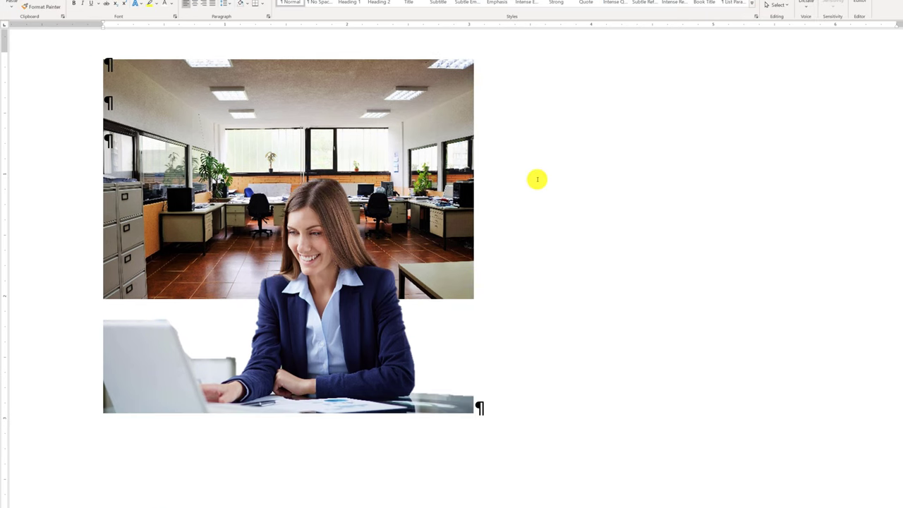
key(Delete)
key(Delete)
key(Delete)
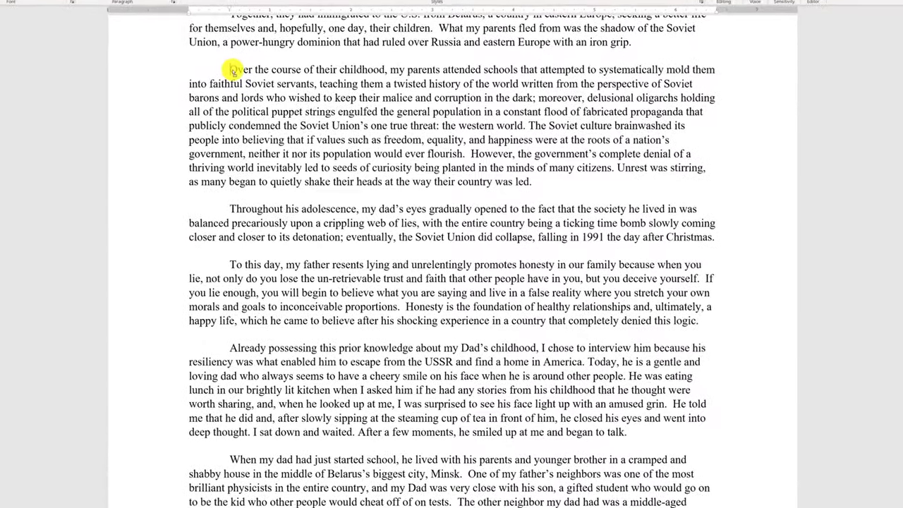
Step: Paste the flooded river picture before the "Over the course of their childhood" paragraph and insert a Simple Text Box reading "Flooded Area"
key(ctrl+v)
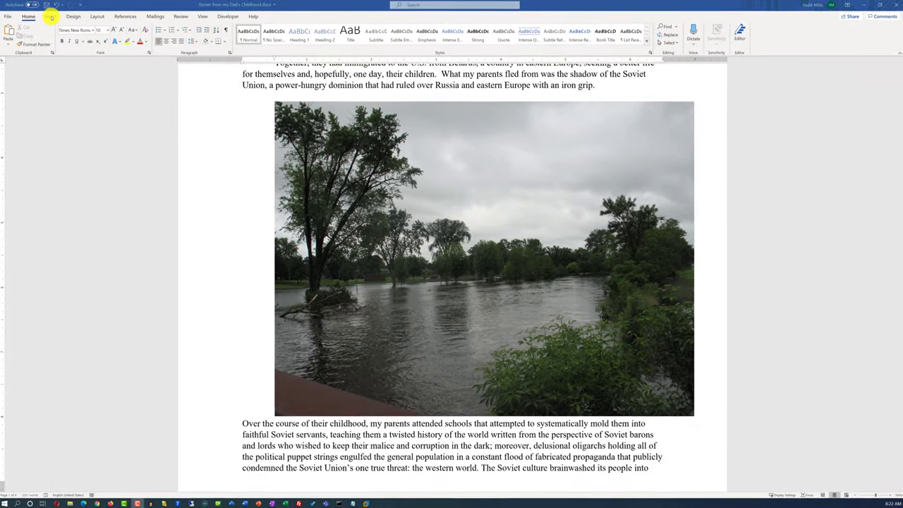
click(450, 37)
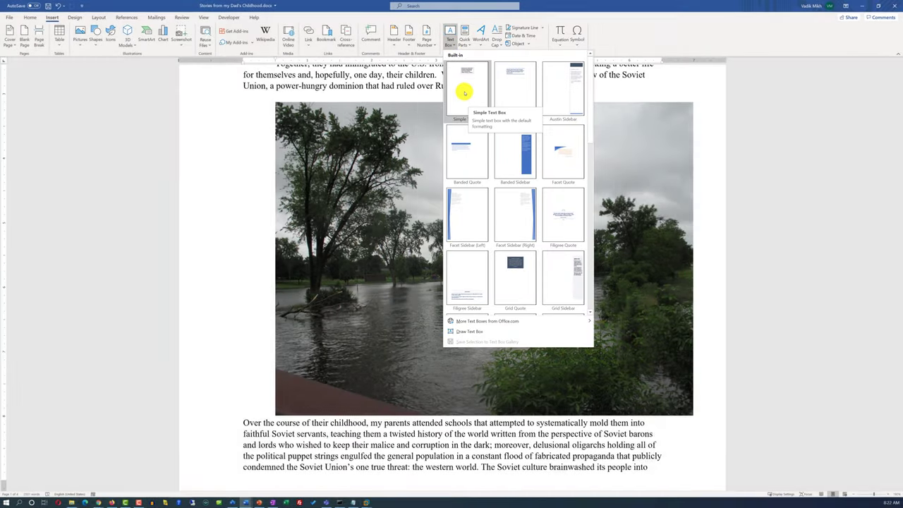
click(462, 90)
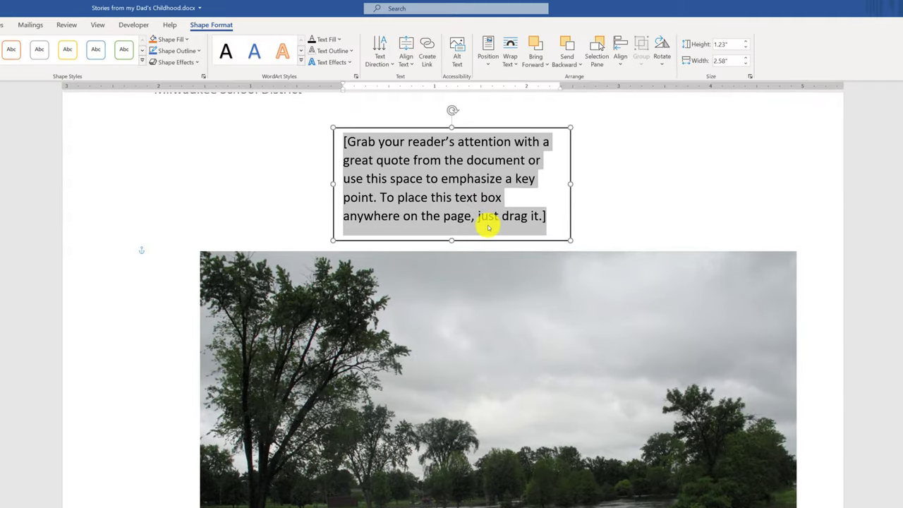
scroll(479, 162, down, 3)
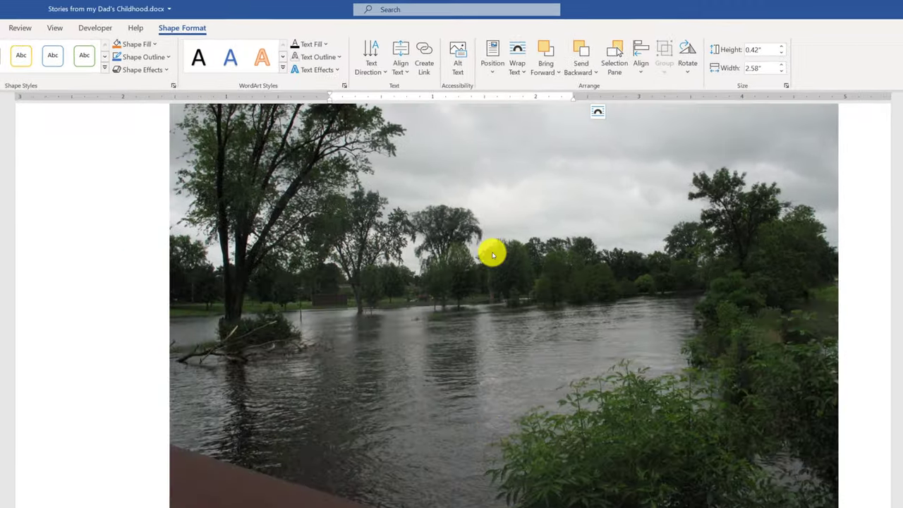
text(Flooded Area)
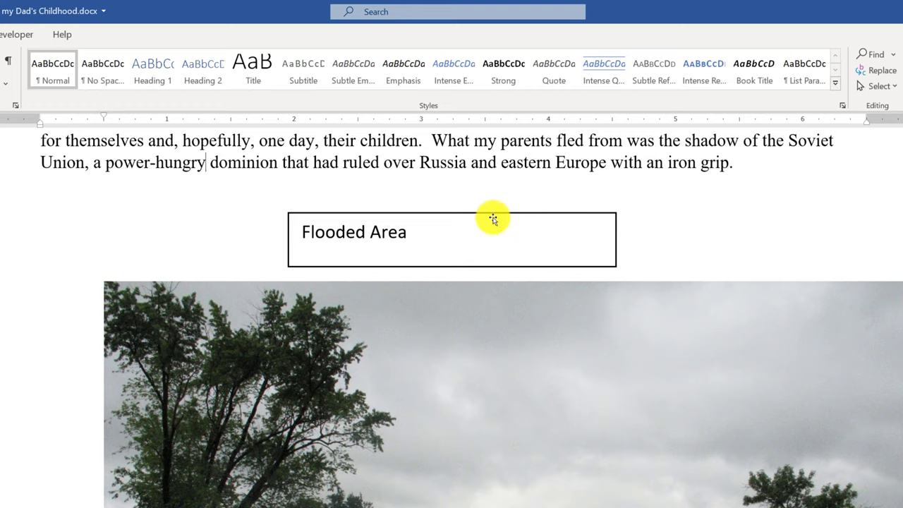
Step: Try to move the "Flooded Area" text box onto the river picture
mouse_move(493, 215)
mouse_down()
mouse_move(502, 289)
mouse_move(496, 230)
mouse_up()
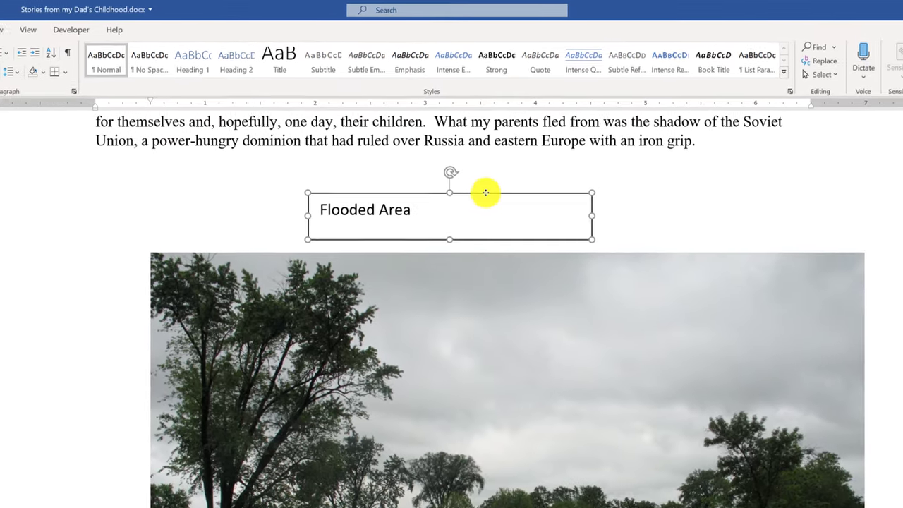
drag(485, 193, 486, 193)
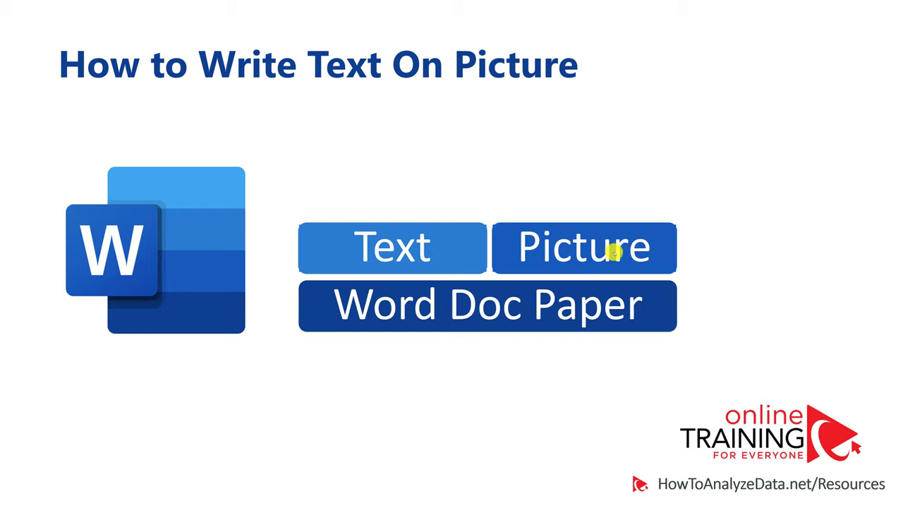
key(Right)
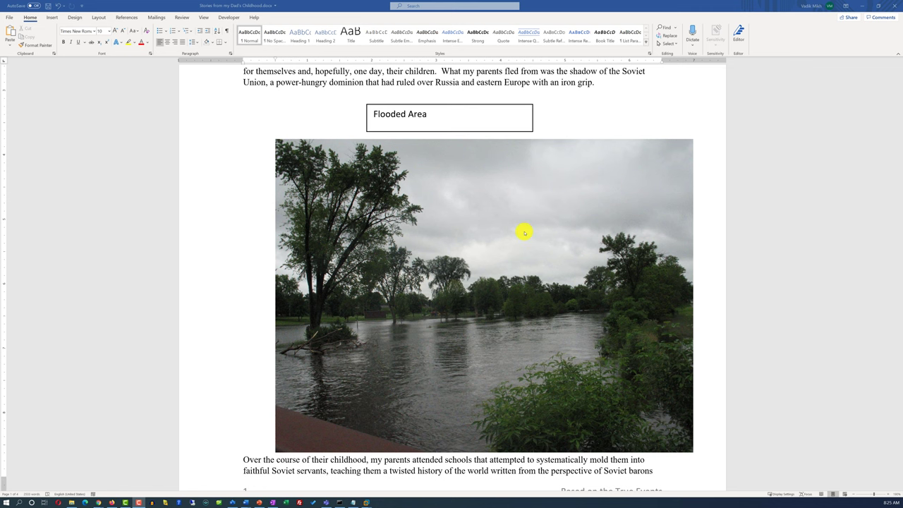
key(alt+Tab)
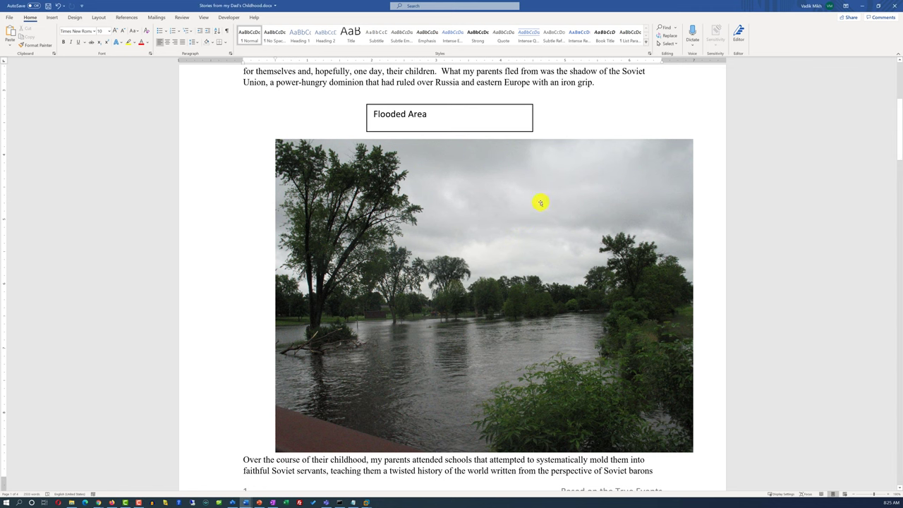
Step: Set the river picture's text wrapping to Behind Text
click(525, 178)
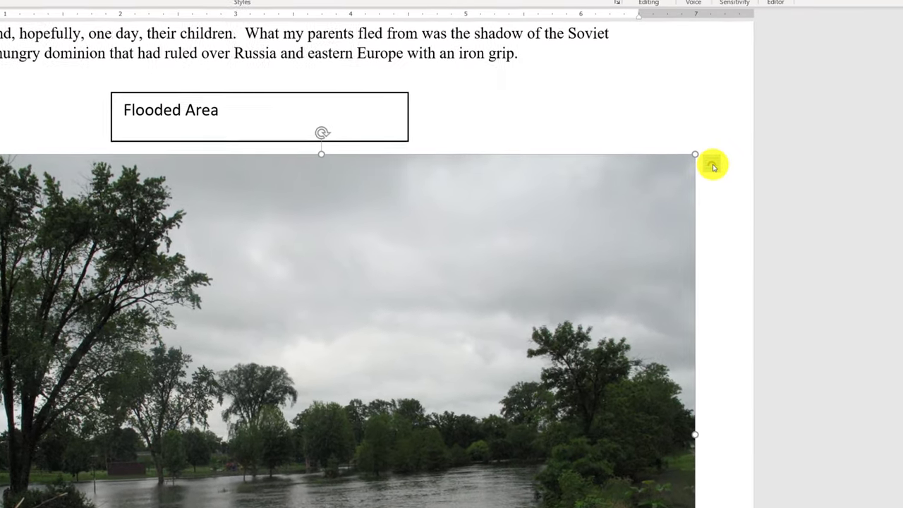
click(709, 158)
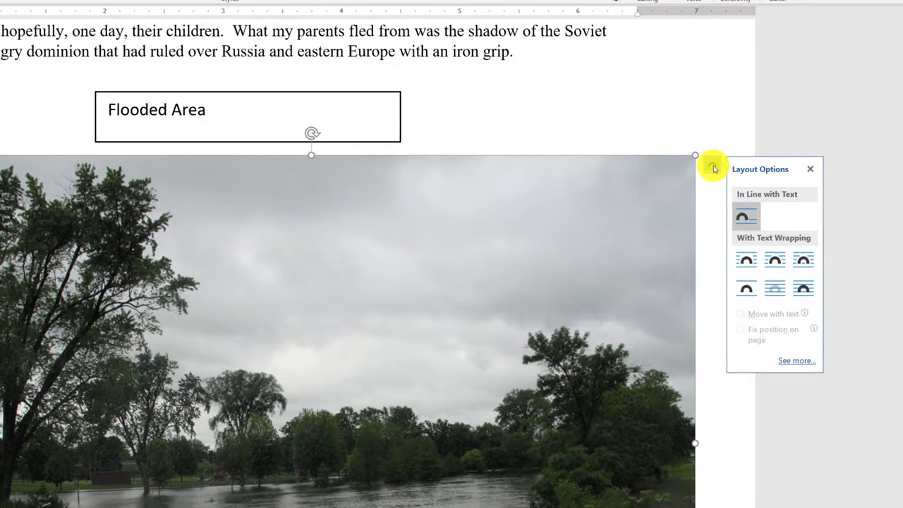
click(773, 288)
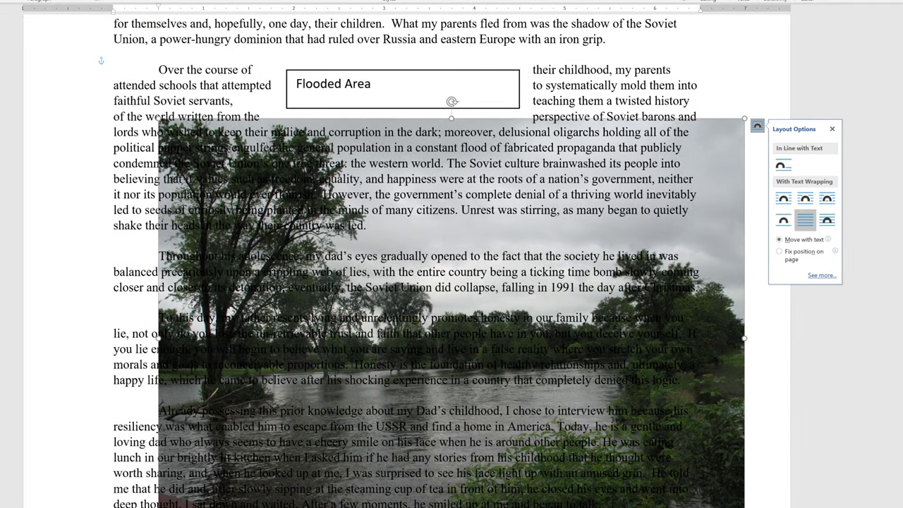
Step: Add blank paragraphs before "Over the course of their childhood" until that paragraph starts on the following page
click(158, 70)
key(Return)
key(Return)
key(Return)
key(Return)
key(Return)
key(Return)
key(Return)
key(Return)
key(Return)
key(Return)
key(Return)
key(Return)
key(Return)
key(Return)
key(Return)
key(Return)
key(Return)
key(Return)
key(Return)
key(Return)
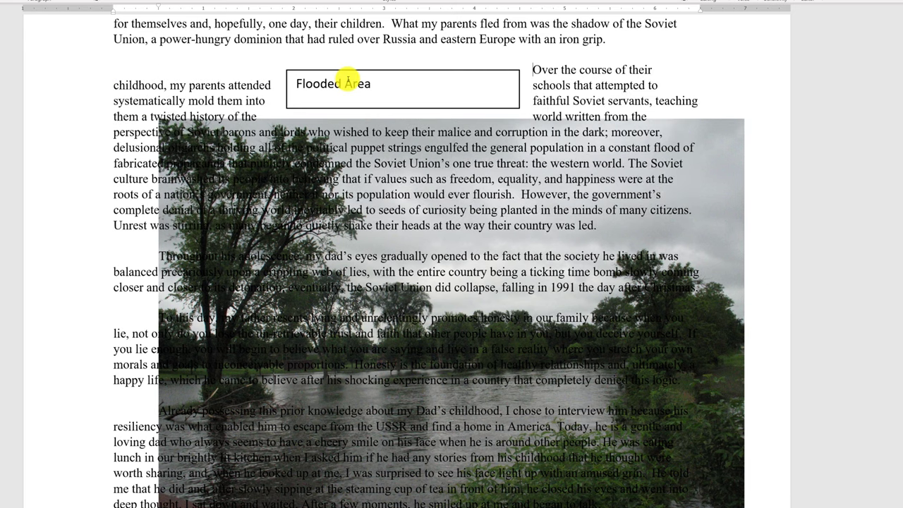
key(Return)
key(Return)
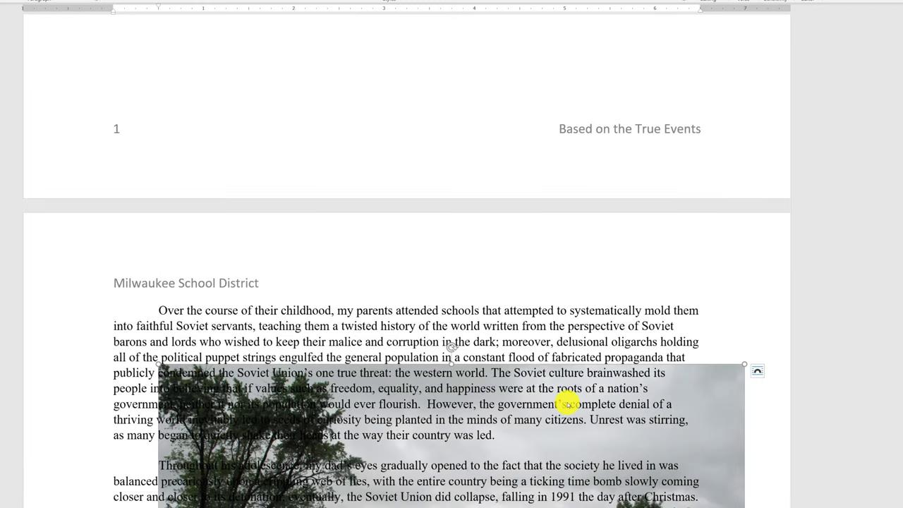
Step: Move the river picture back into the blank space on the first page and place the "Flooded Area" text box over its sky
drag(725, 435, 704, 44)
drag(674, 14, 649, 125)
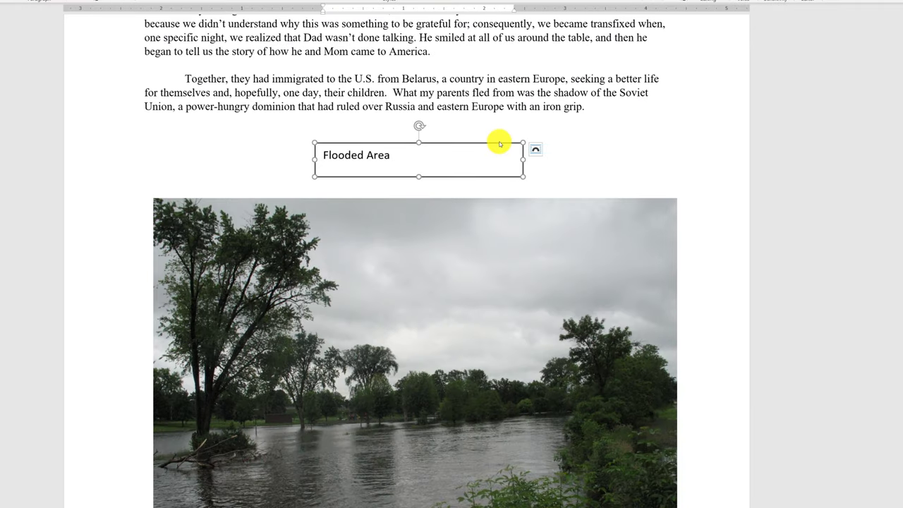
drag(498, 146, 587, 250)
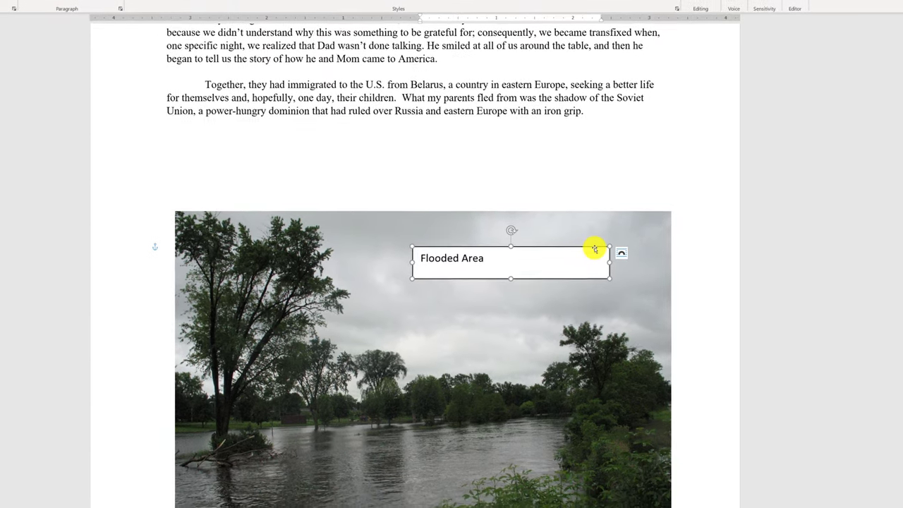
drag(501, 245, 541, 229)
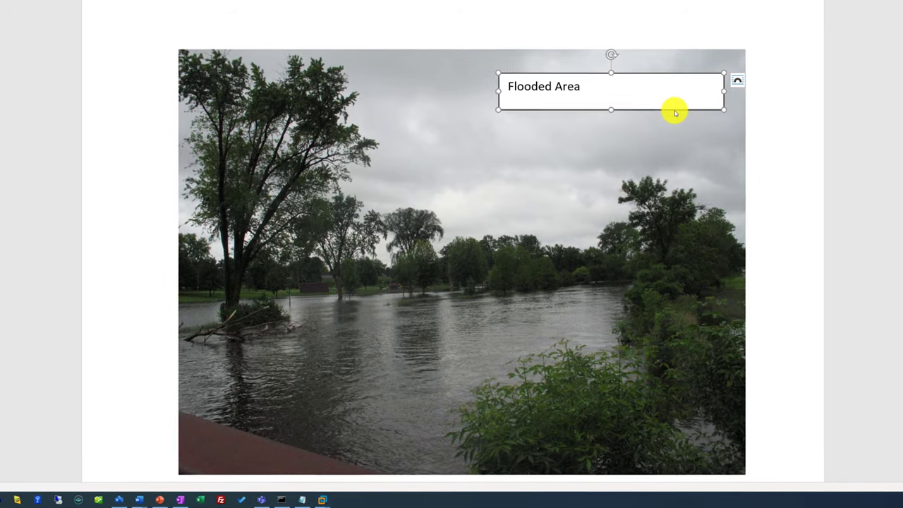
Step: Remove the outline of the "Flooded Area" text box by setting it to No line
click(689, 74)
right_click(692, 70)
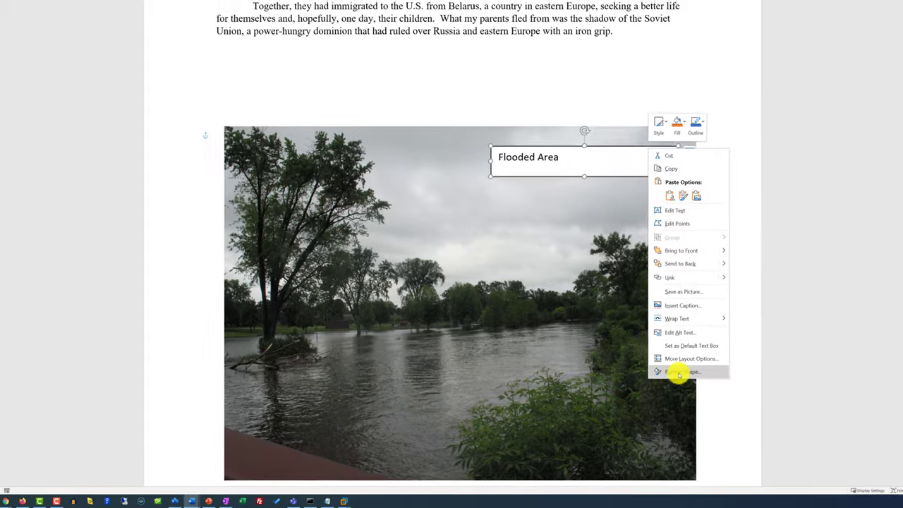
click(678, 372)
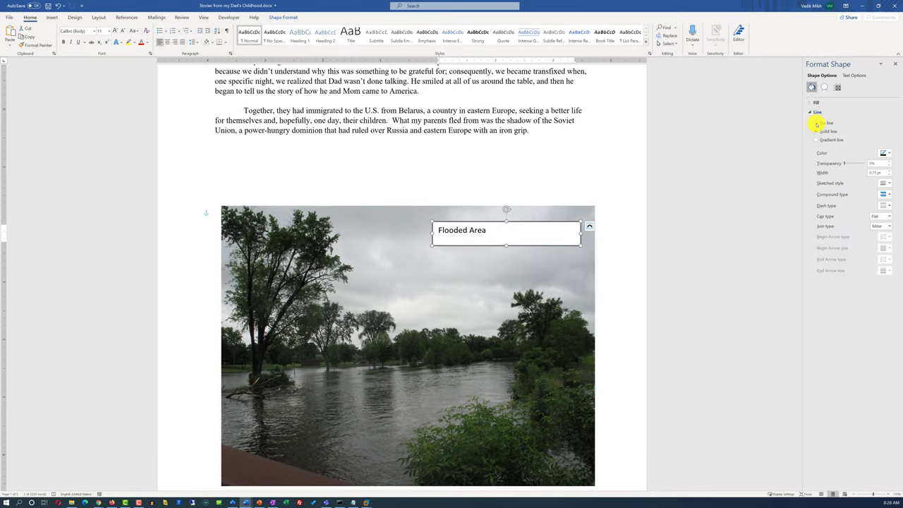
click(817, 123)
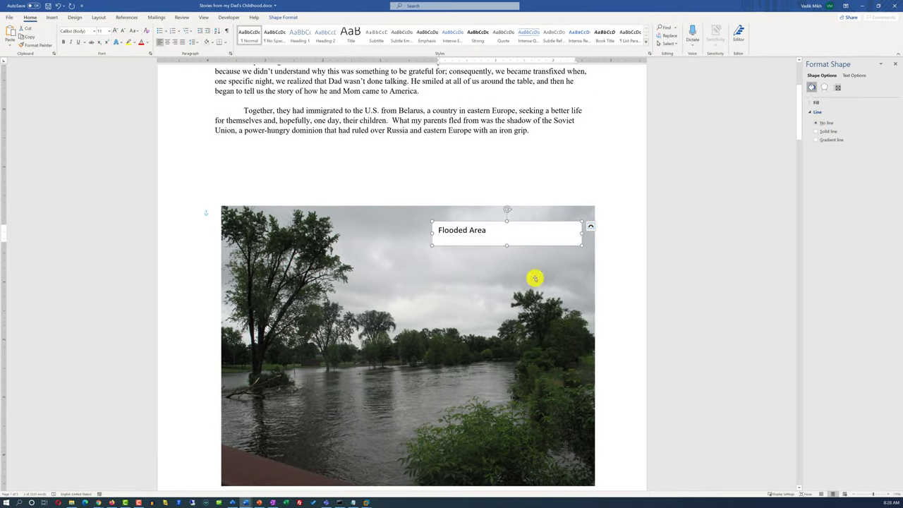
Step: Make the "Flooded Area" text box transparent by setting its fill to No fill
click(523, 228)
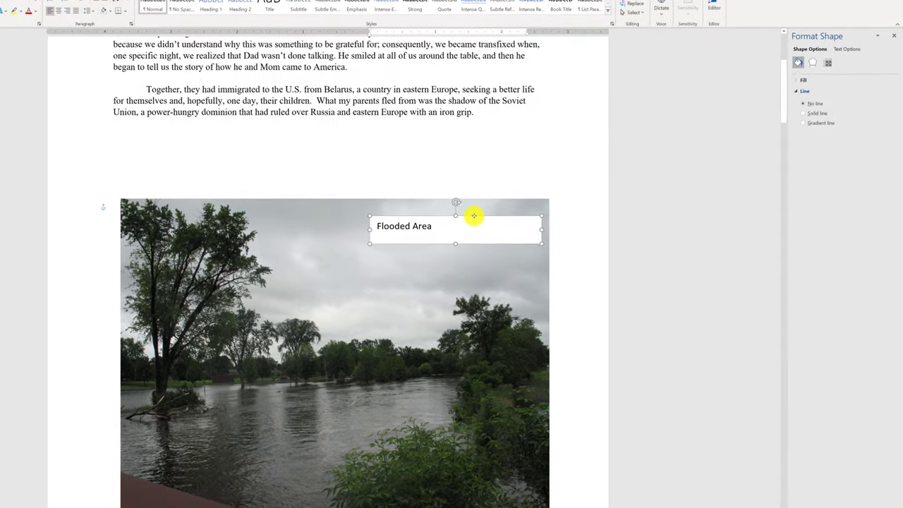
click(484, 216)
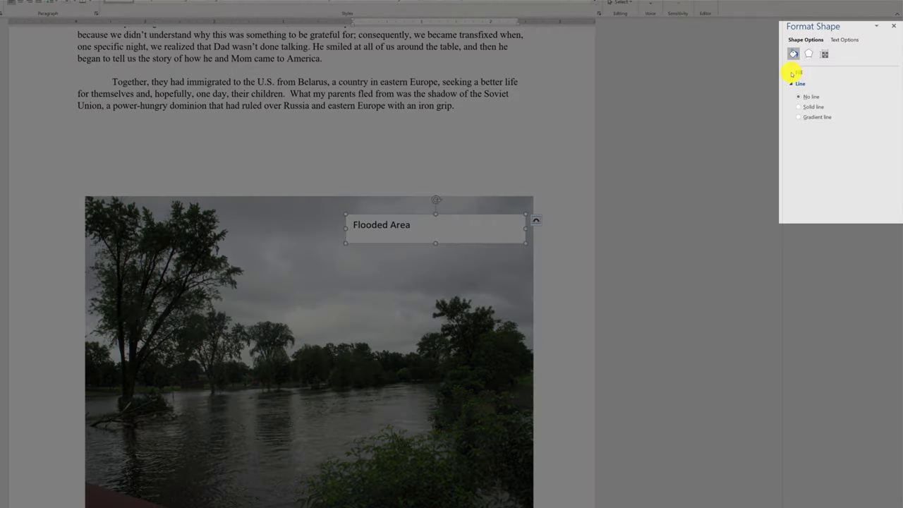
click(793, 72)
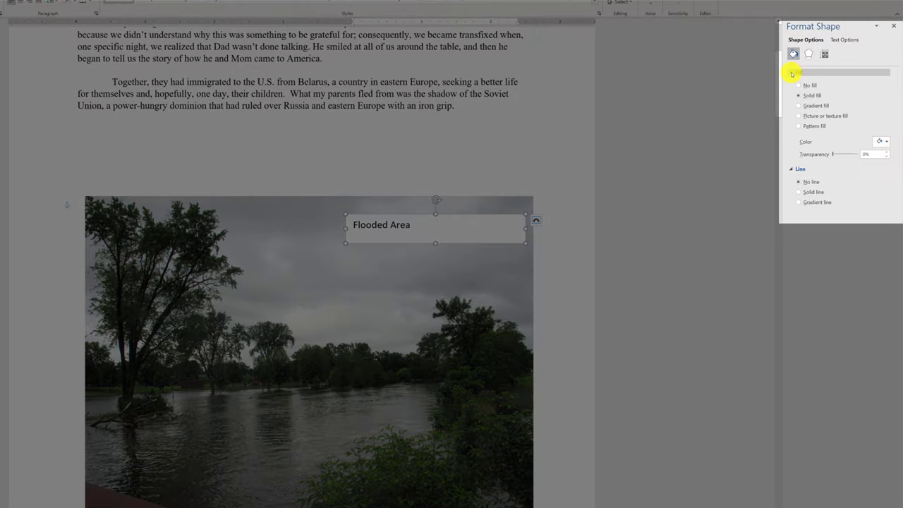
click(797, 85)
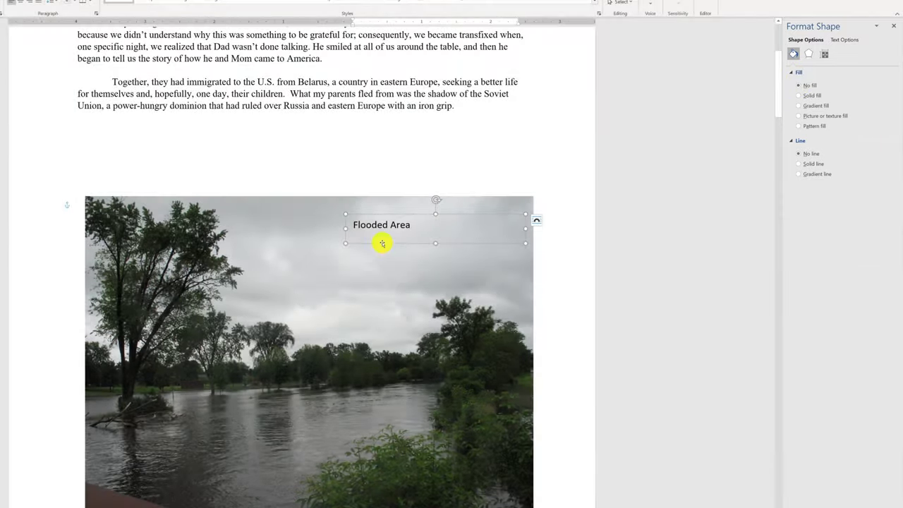
Step: Enlarge the "Flooded Area" text to 22 pt and move its text box over the water in the picture's lower-left corner
drag(392, 214, 382, 237)
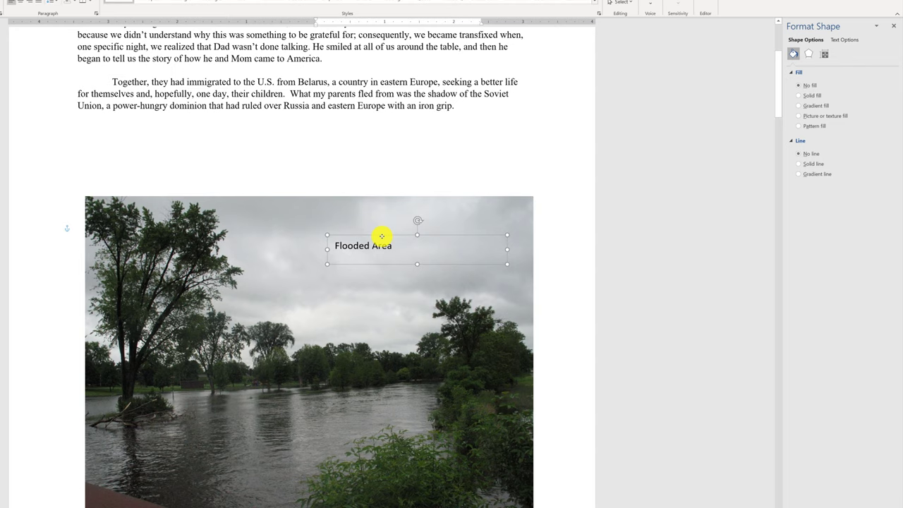
drag(392, 246, 337, 245)
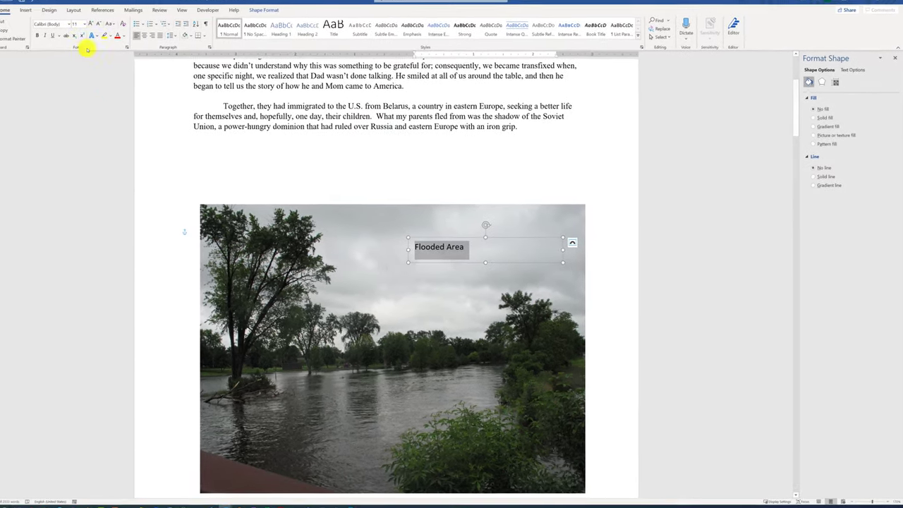
click(89, 24)
click(90, 24)
click(90, 24)
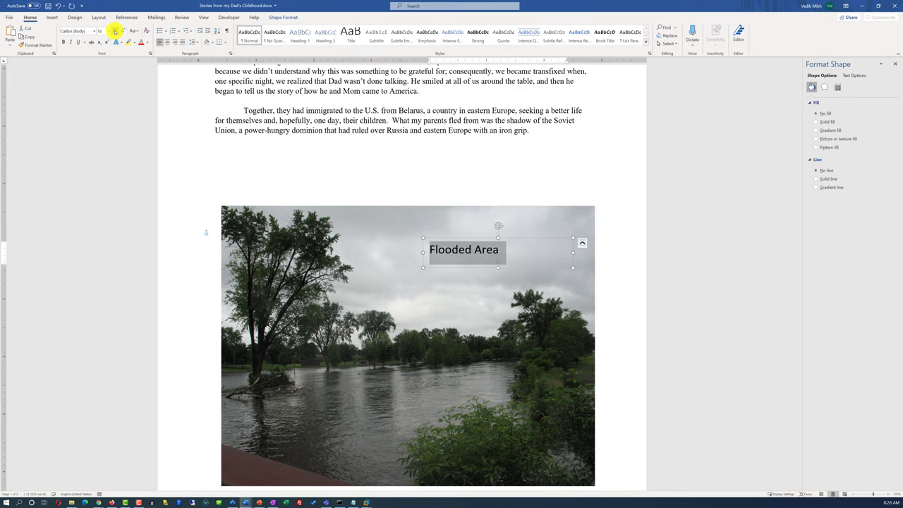
click(115, 31)
click(115, 31)
click(115, 31)
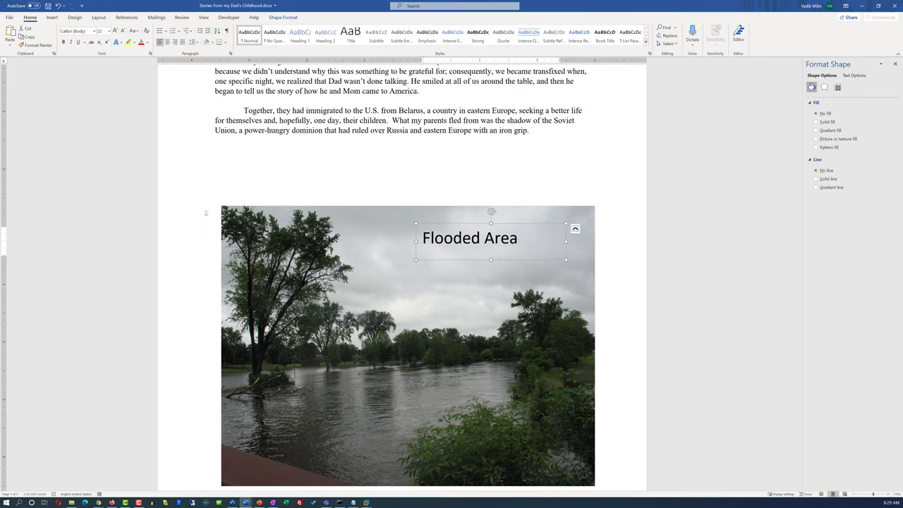
click(541, 226)
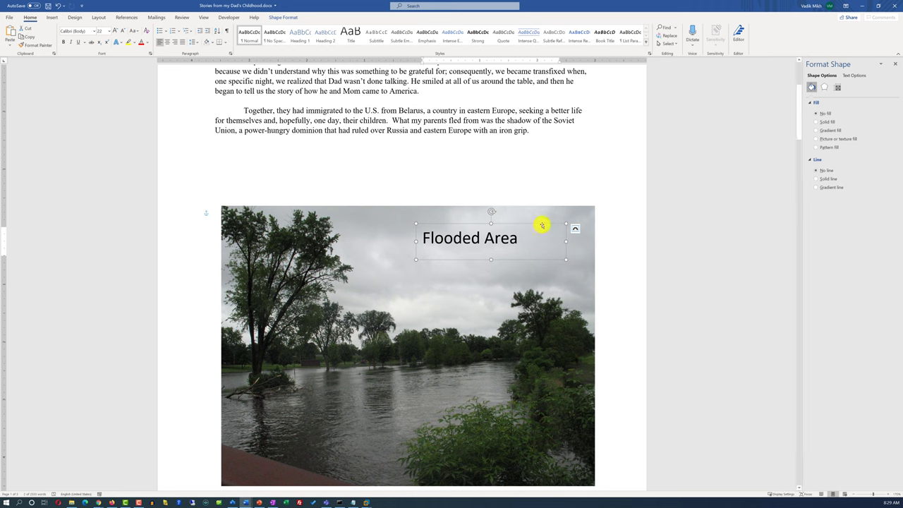
drag(539, 234, 247, 441)
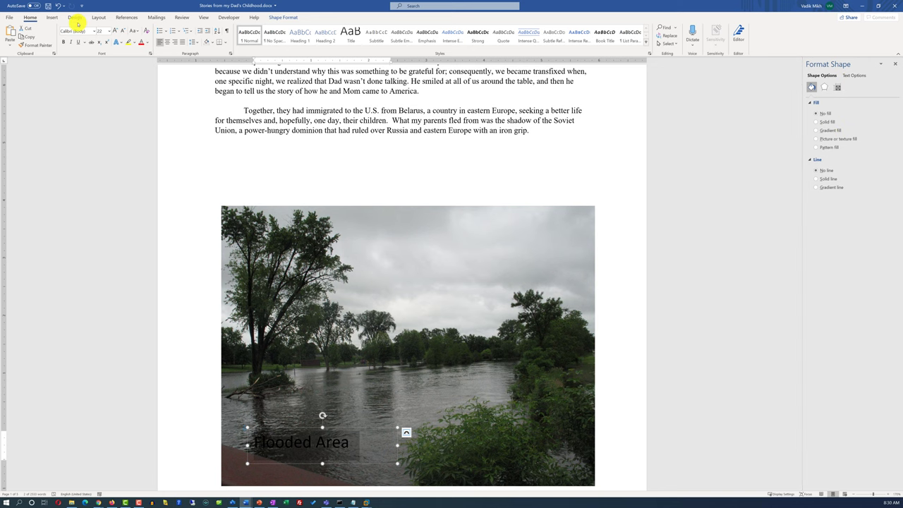
Step: Color the "Flooded Area" text white and make it bold and italic
click(147, 43)
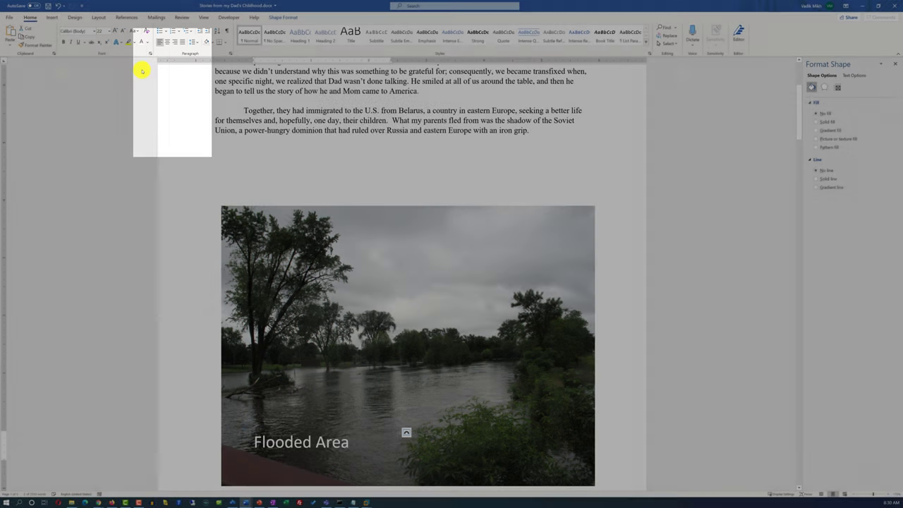
click(144, 71)
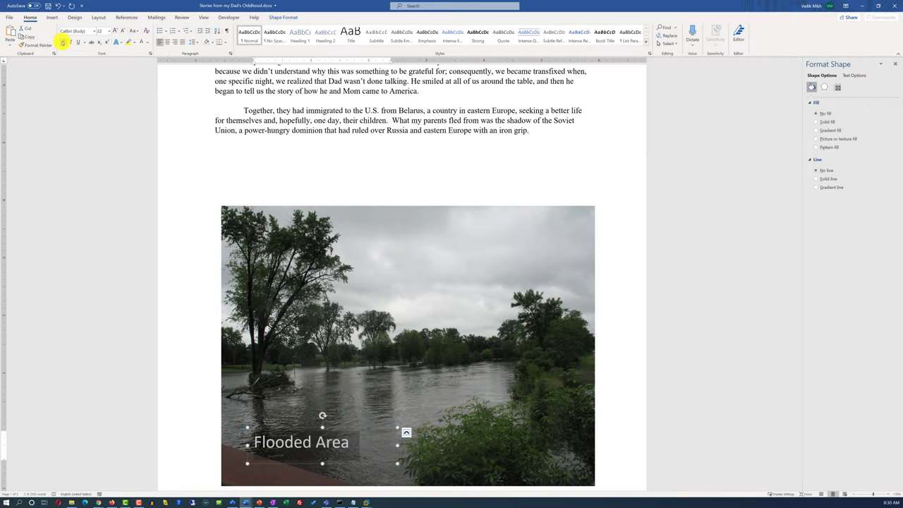
click(63, 42)
click(71, 42)
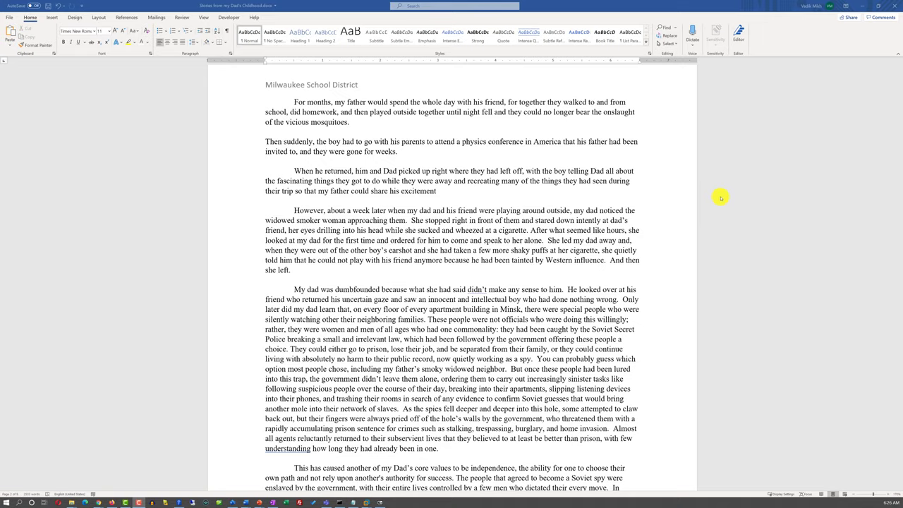
Step: Go through the document to the blank page, show formatting marks and select the spaces beneath the header
scroll(720, 199, down, 15)
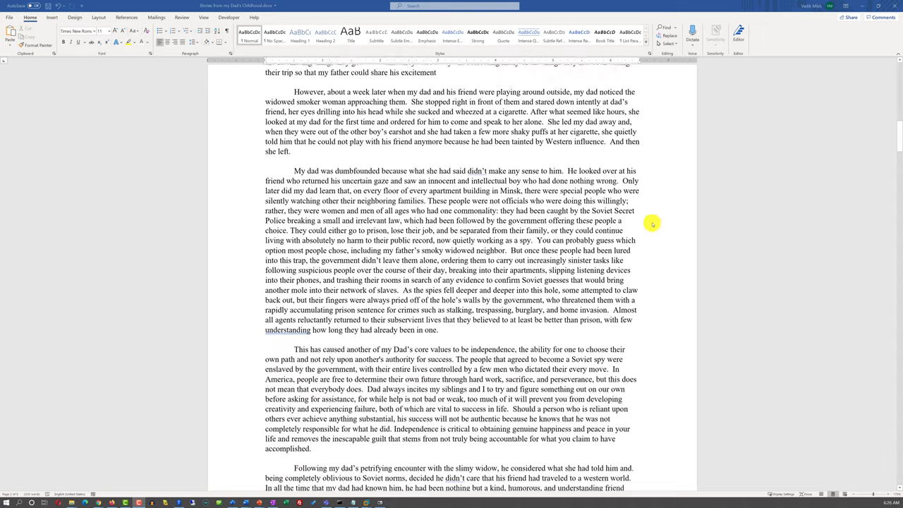
scroll(639, 251, down, 3)
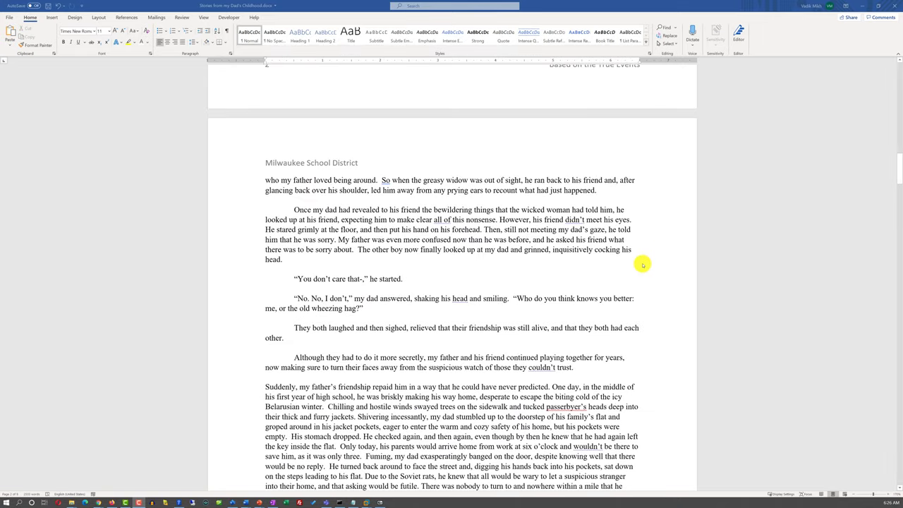
scroll(645, 273, down, 18)
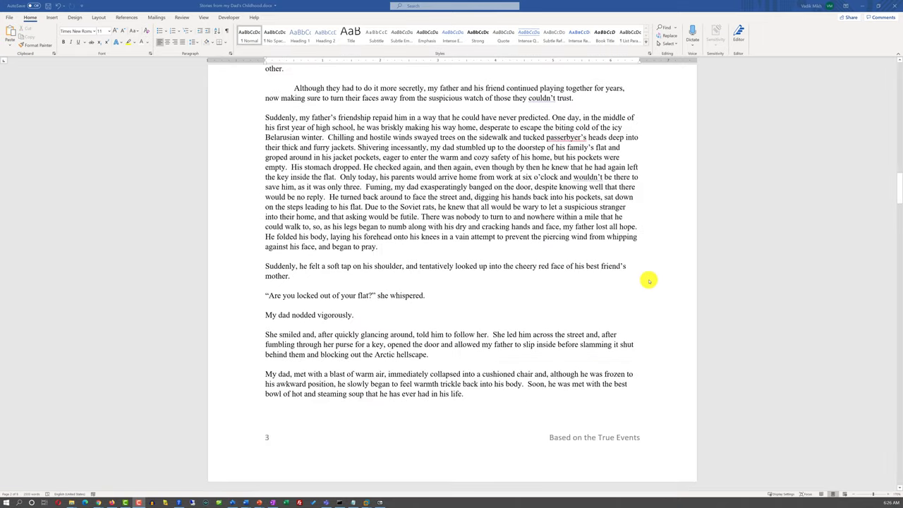
scroll(655, 285, down, 4)
ctrl+scroll(875, 455, down, 7)
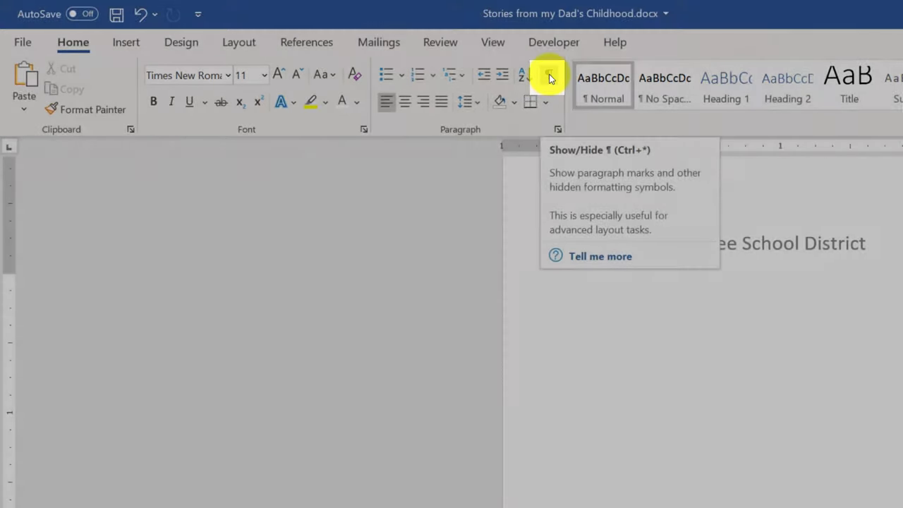
click(549, 73)
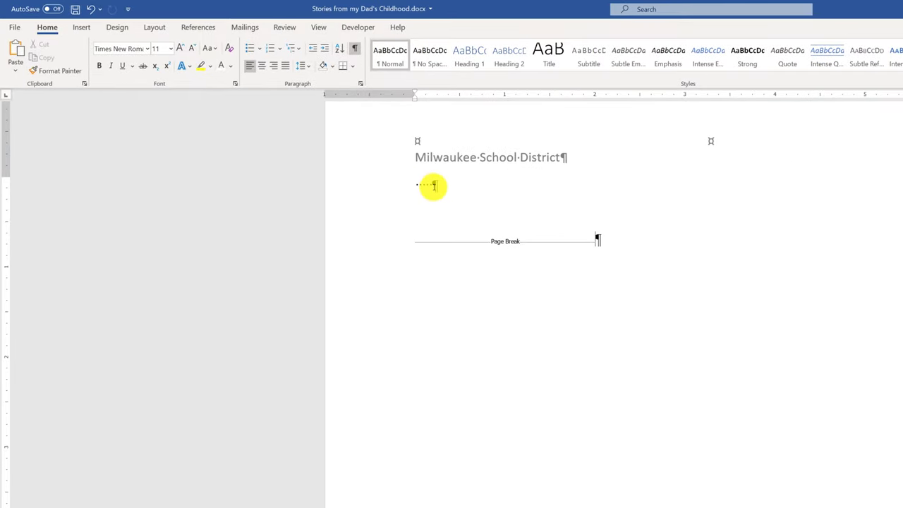
double_click(434, 186)
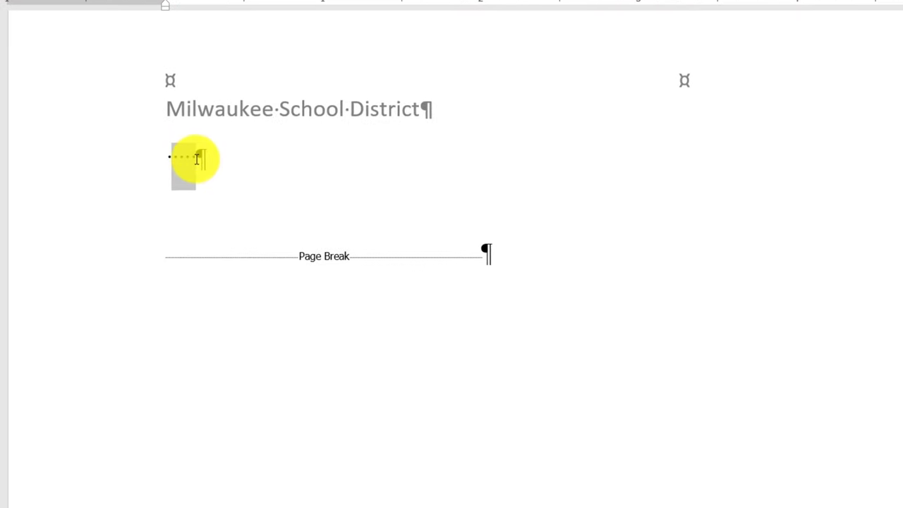
Step: Select the invisible text line above the page break and set its font color to Automatic
click(329, 224)
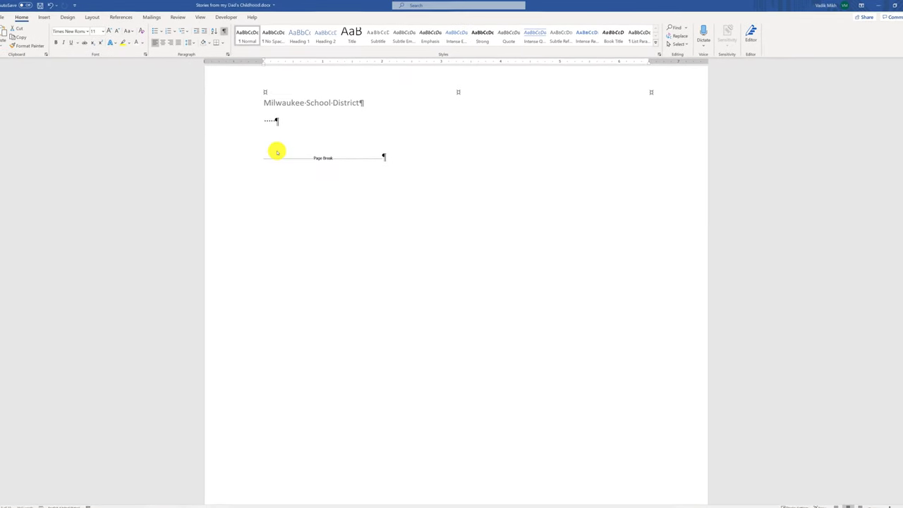
key(Up)
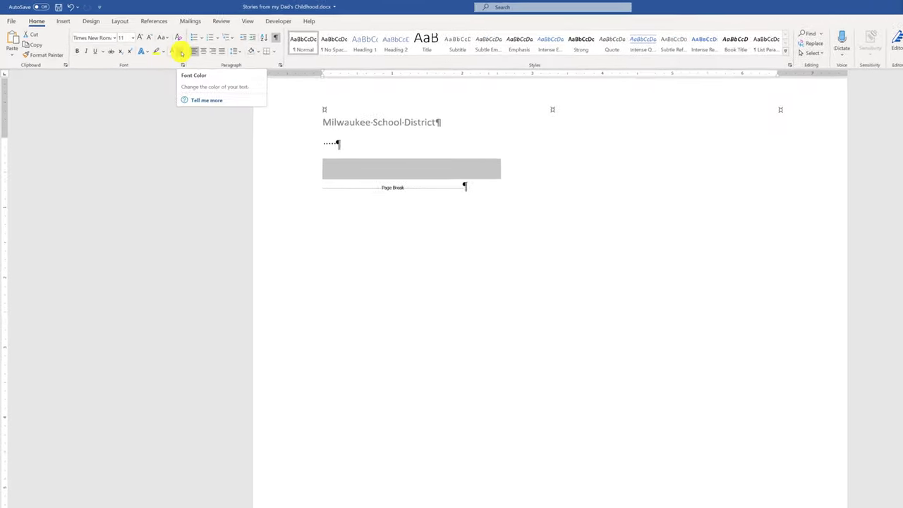
click(182, 52)
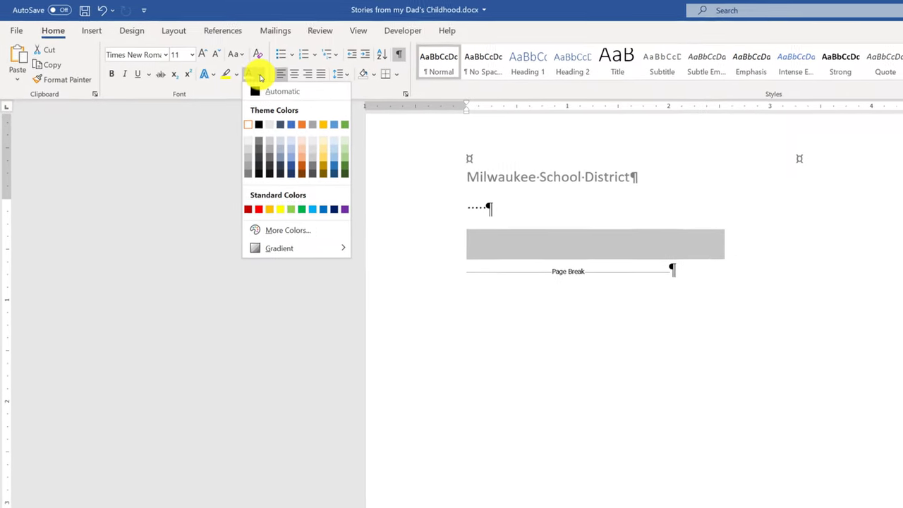
click(260, 91)
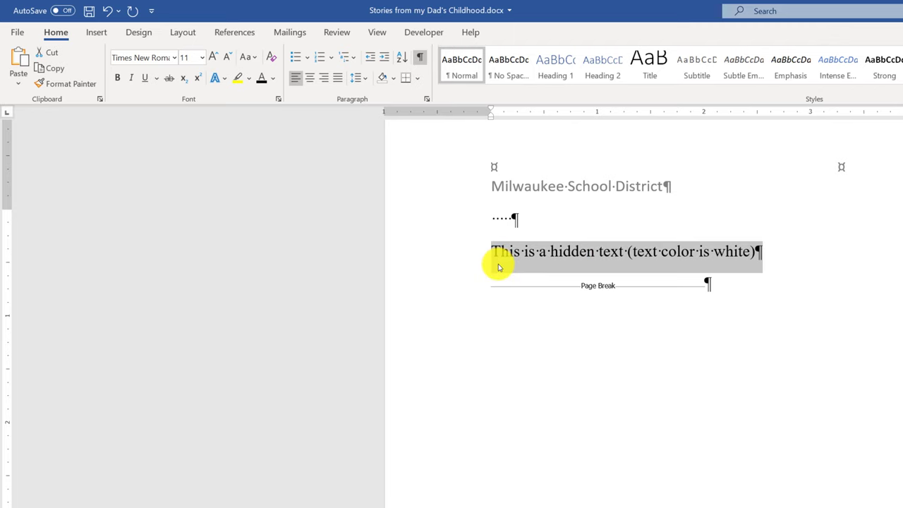
Step: Delete the four empty paragraphs below the formerly hidden text and select that text together with the spaces above it
click(746, 389)
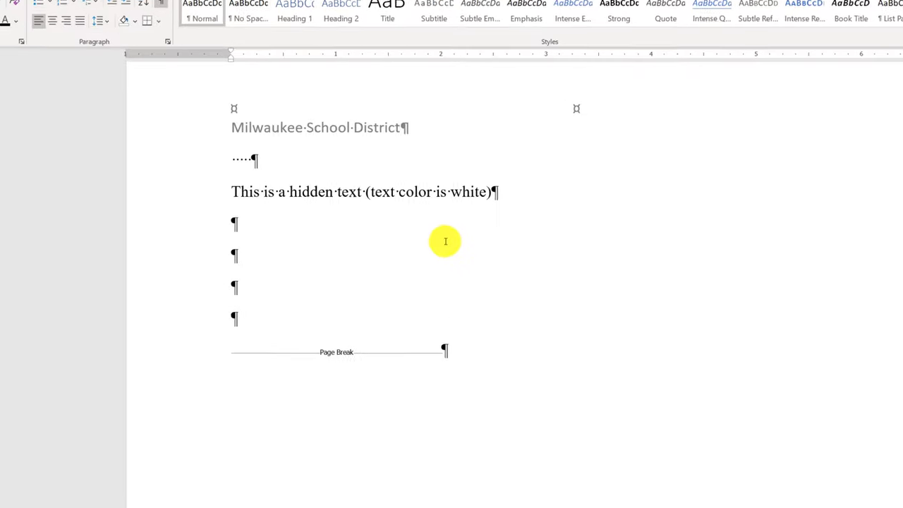
click(487, 193)
key(Delete)
key(Delete)
key(Delete)
key(Delete)
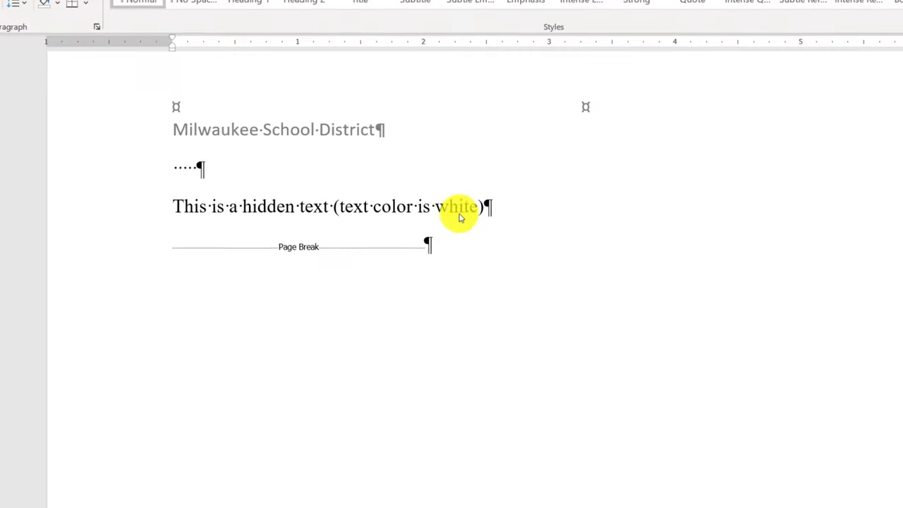
drag(425, 210, 169, 176)
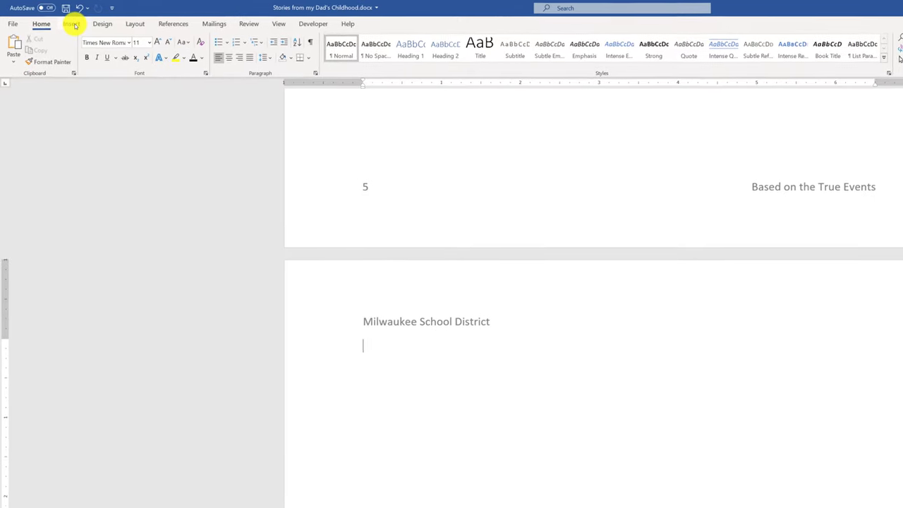
Step: Show formatting marks and select the manual page break on the blank page that follows page 5
click(77, 25)
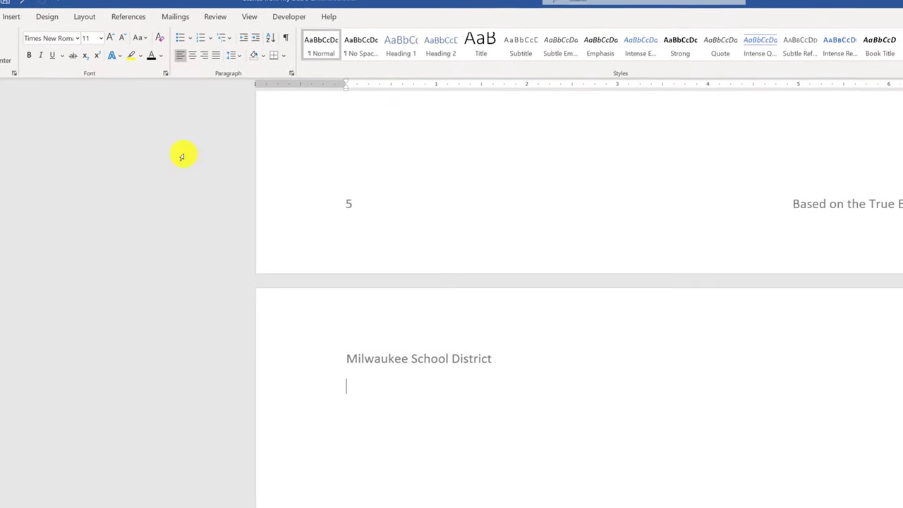
click(285, 37)
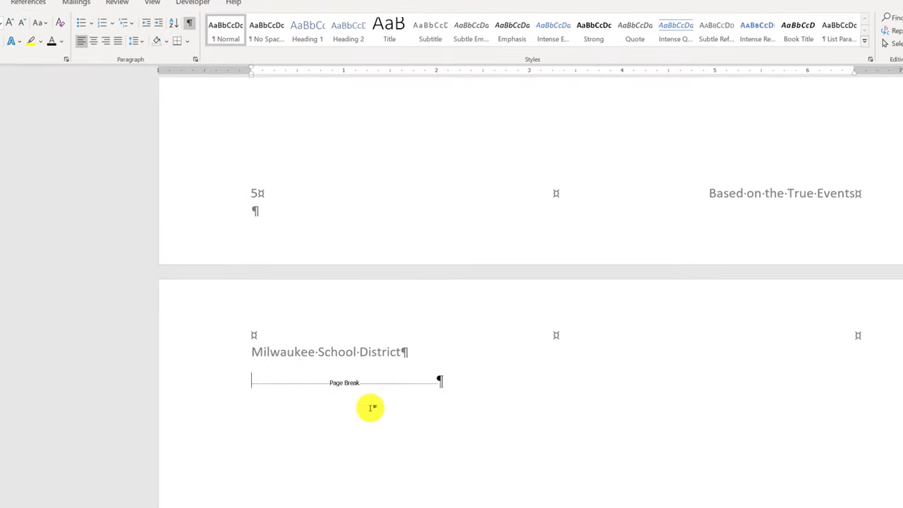
drag(368, 382, 263, 384)
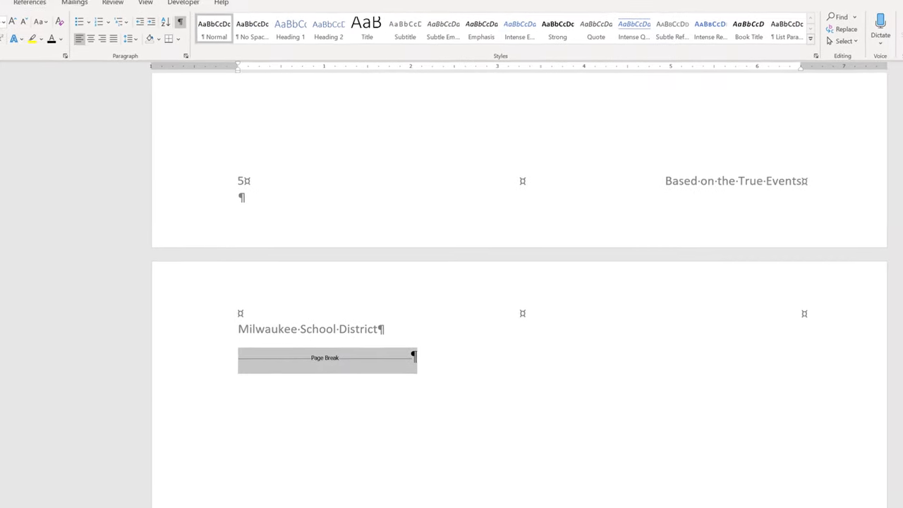
click(359, 350)
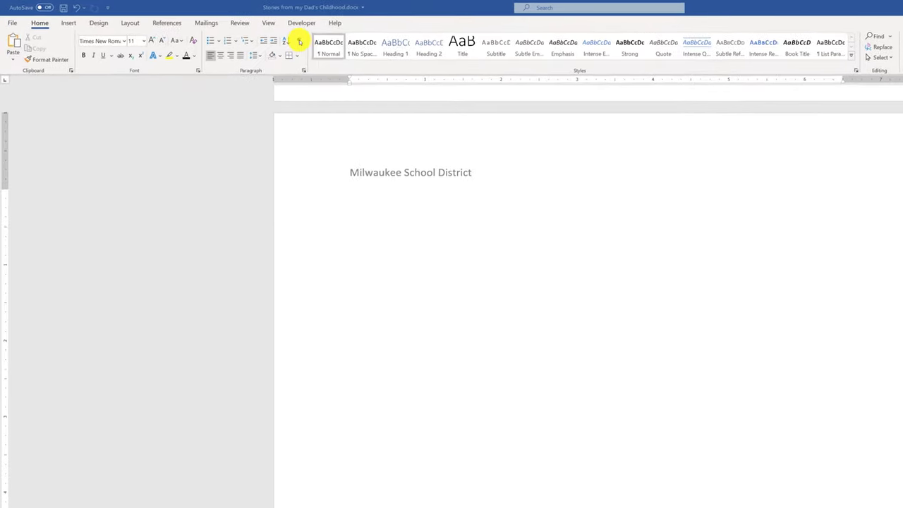
Step: Show formatting marks on the blank page and make the white "Flooded Area" text in its invisible text box black
click(299, 42)
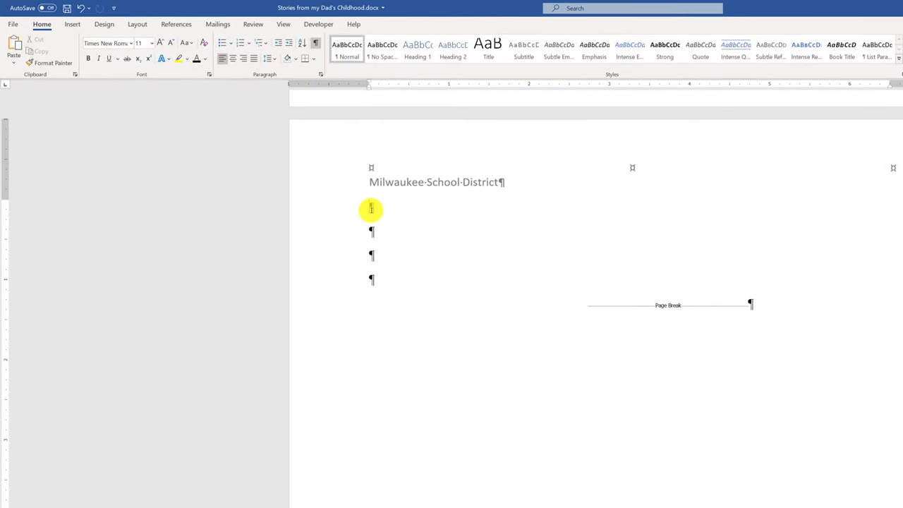
drag(371, 209, 385, 299)
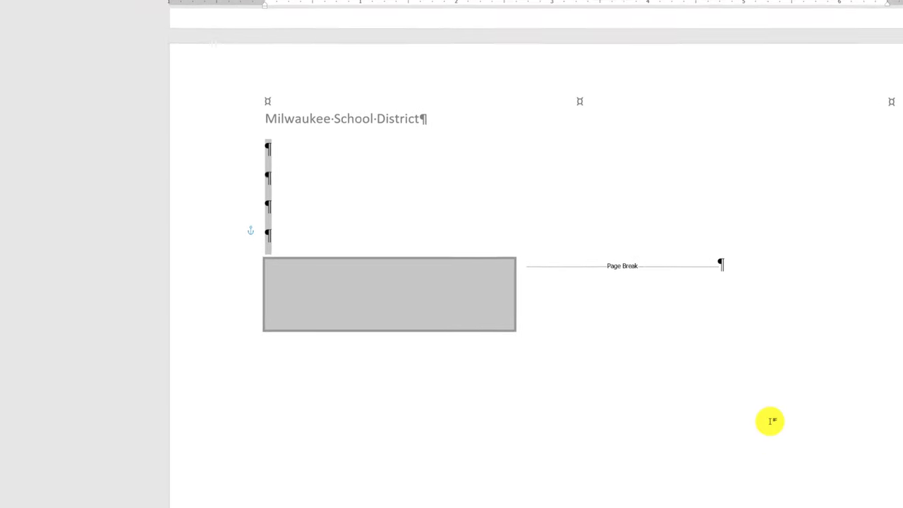
click(322, 300)
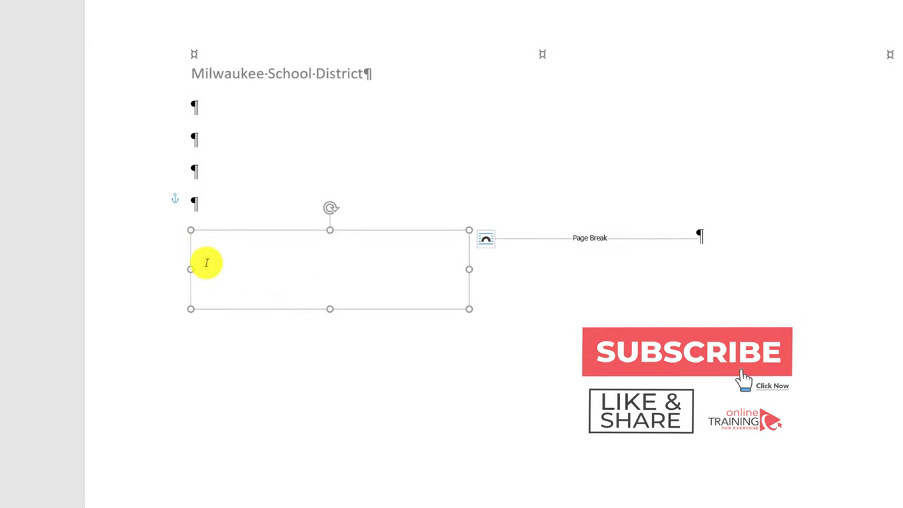
drag(201, 260, 452, 262)
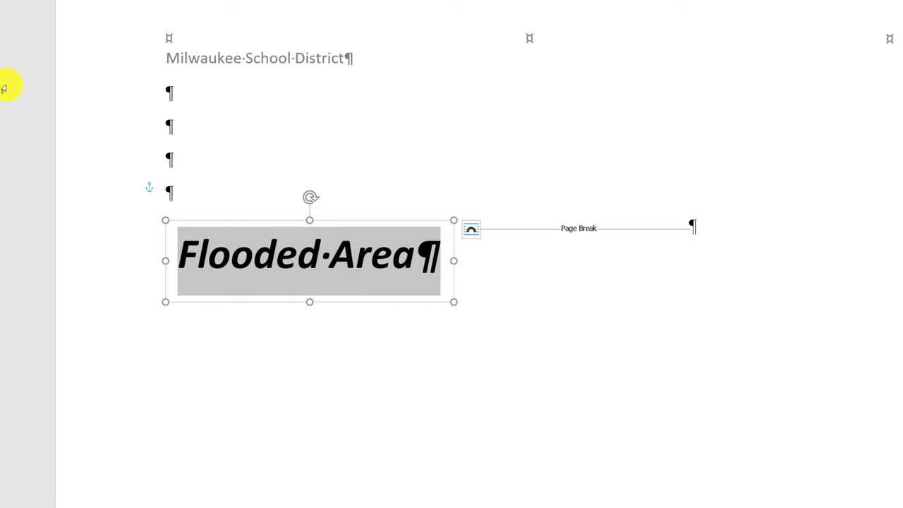
drag(256, 195, 283, 131)
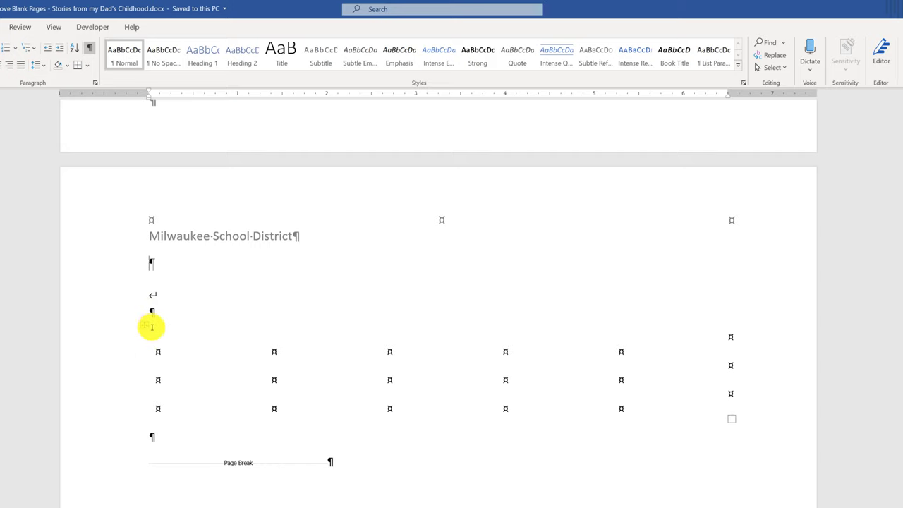
Step: Apply borders to the invisible five-column table on the blank page, and delete the whole table
key(ctrl+z)
click(87, 68)
click(93, 142)
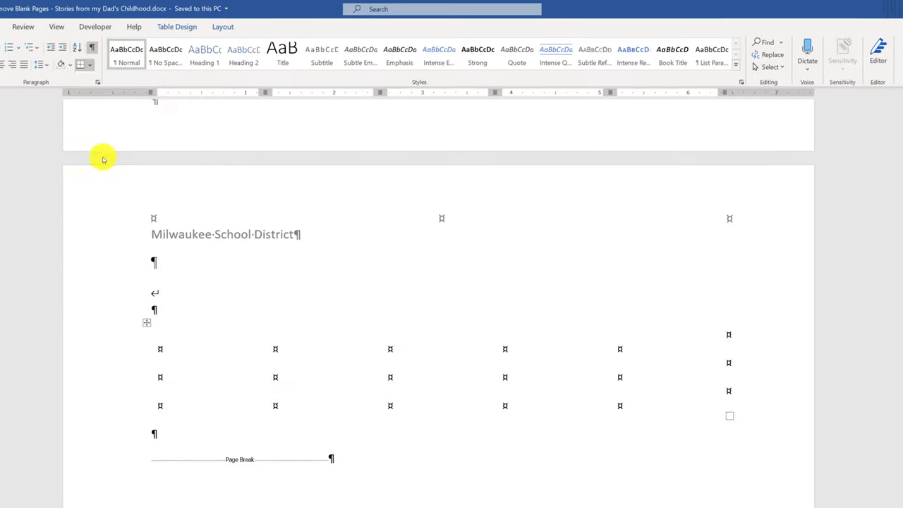
key(ctrl+z)
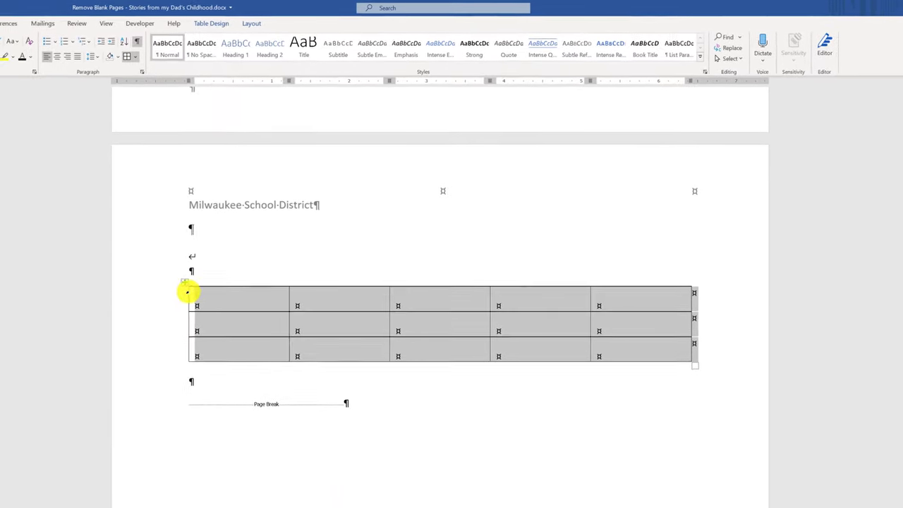
right_click(225, 304)
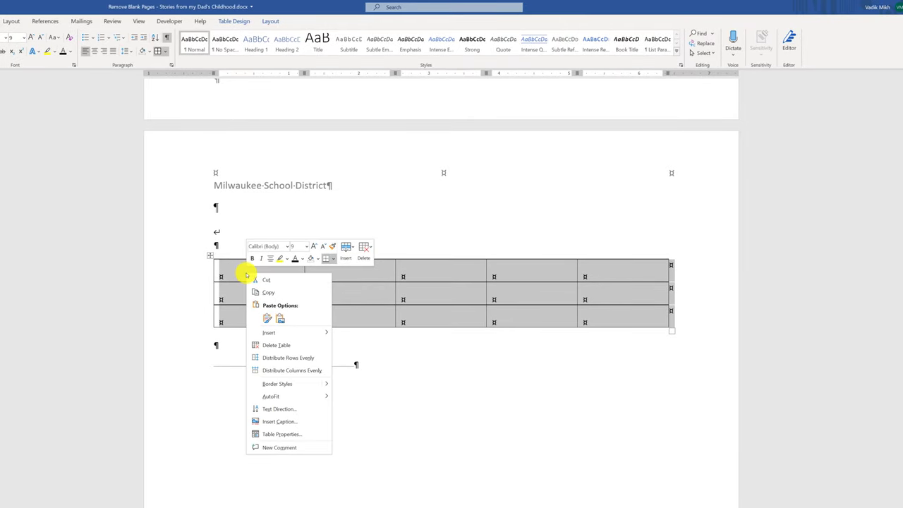
click(276, 346)
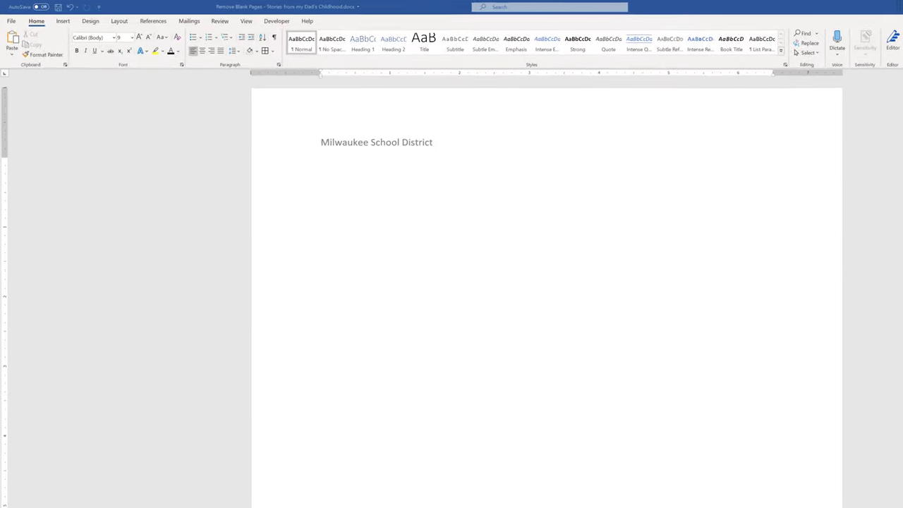
Step: Resize the invisible picture below the header of the blank page, and delete it
click(418, 224)
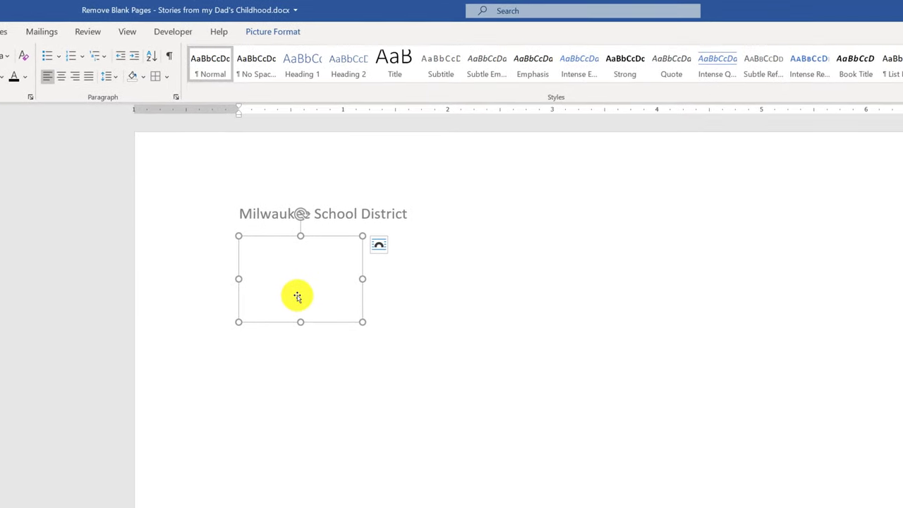
key(Delete)
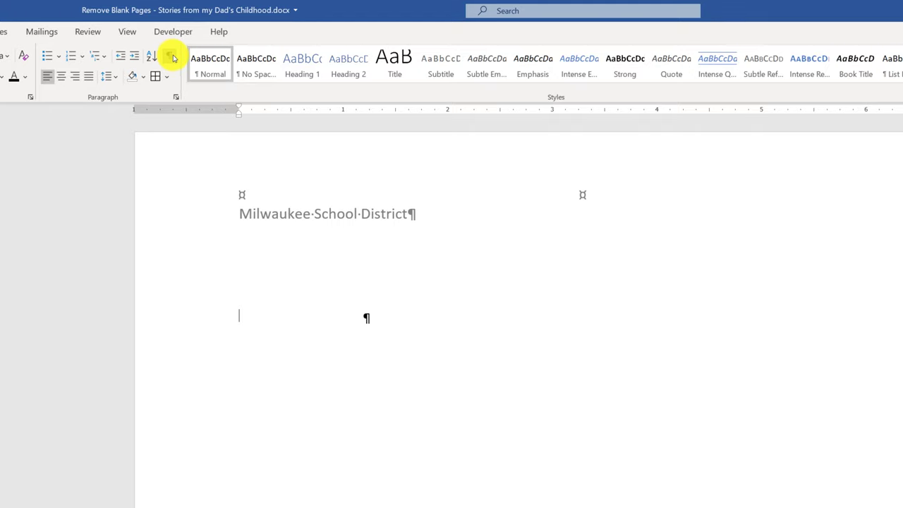
key(ctrl+z)
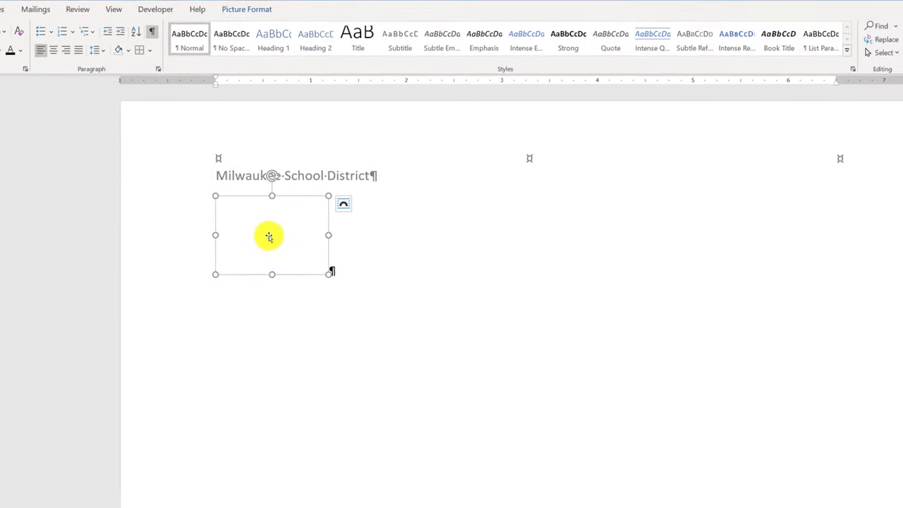
drag(328, 274, 479, 438)
drag(440, 388, 294, 249)
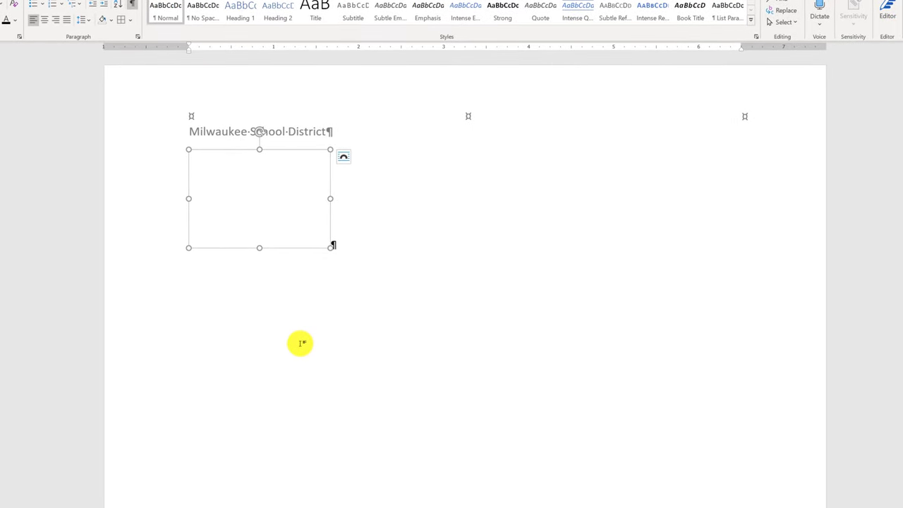
right_click(271, 211)
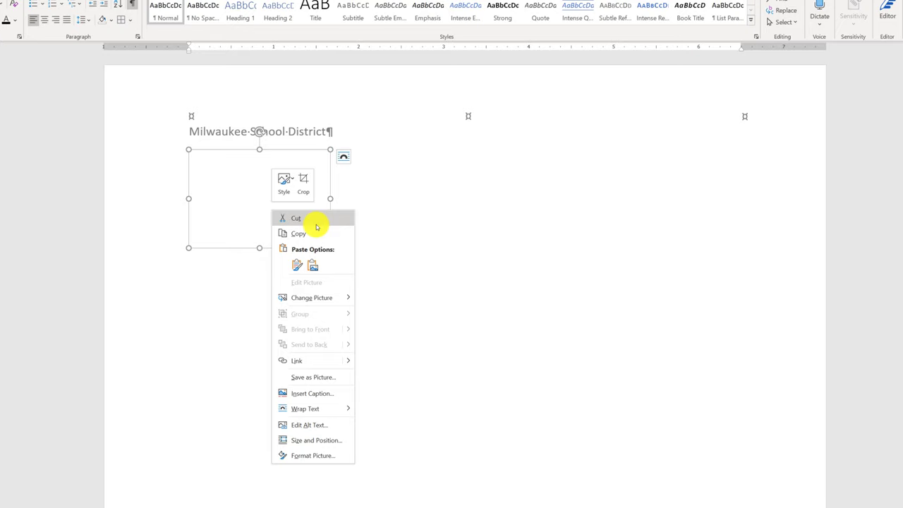
key(Delete)
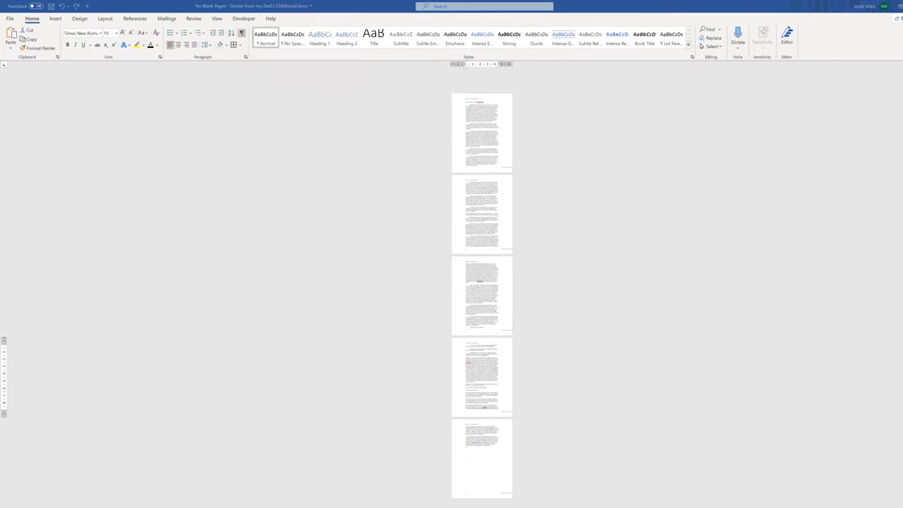
Step: Set the document's page margins to the Normal preset with 1" on every side
scroll(743, 384, up, 4)
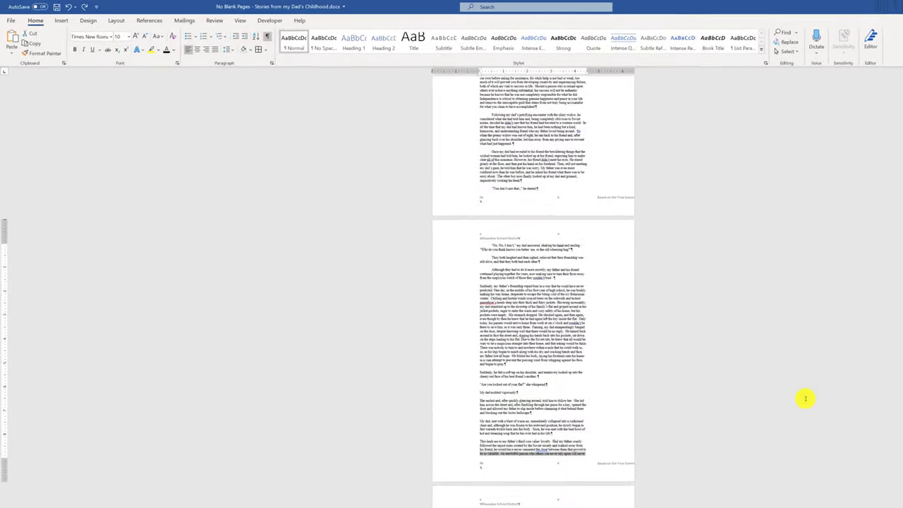
scroll(814, 421, up, 5)
scroll(804, 403, down, 10)
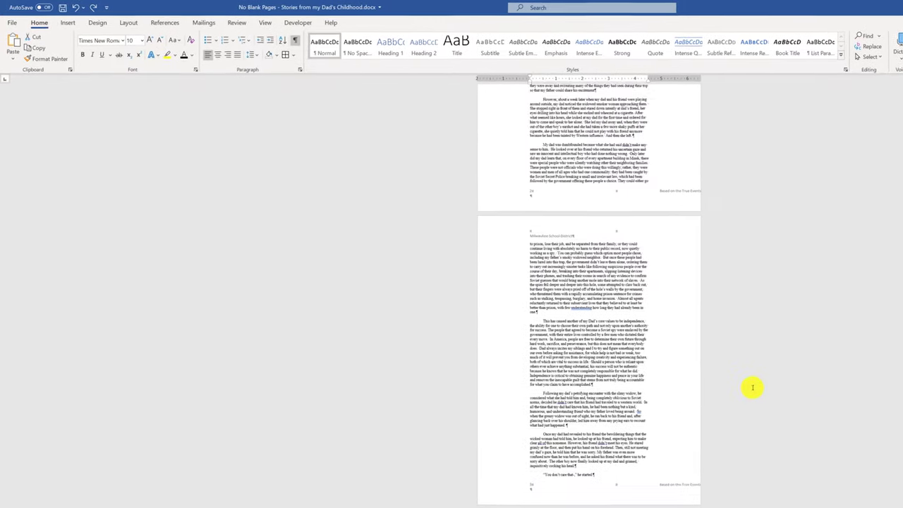
click(125, 22)
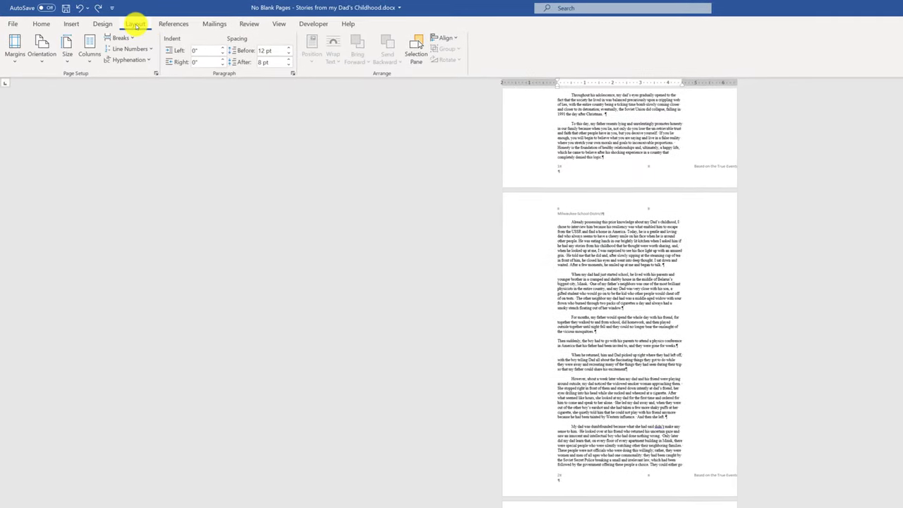
click(15, 64)
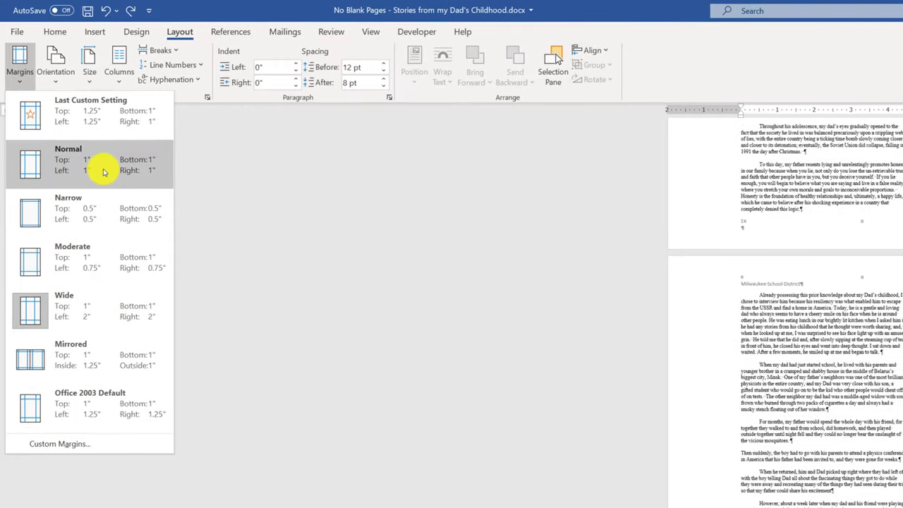
click(104, 172)
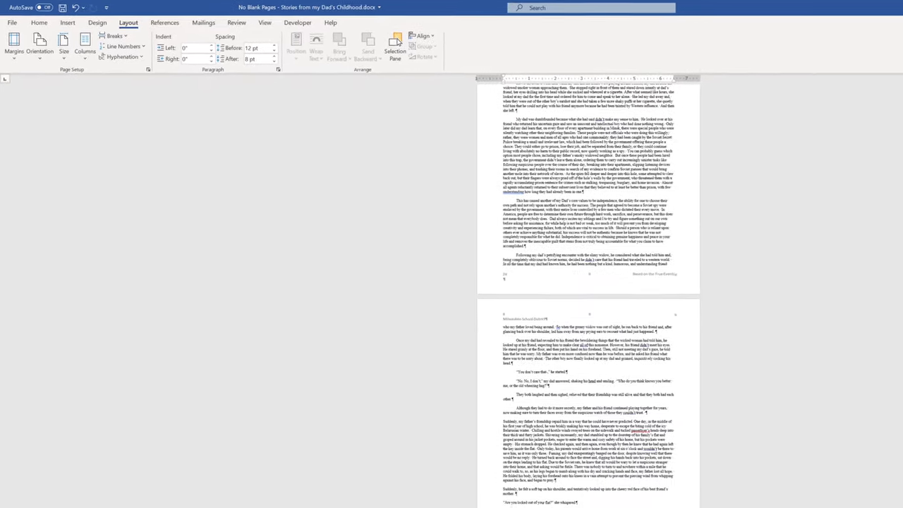
Step: Open the list of page margin presets
key(ctrl+f)
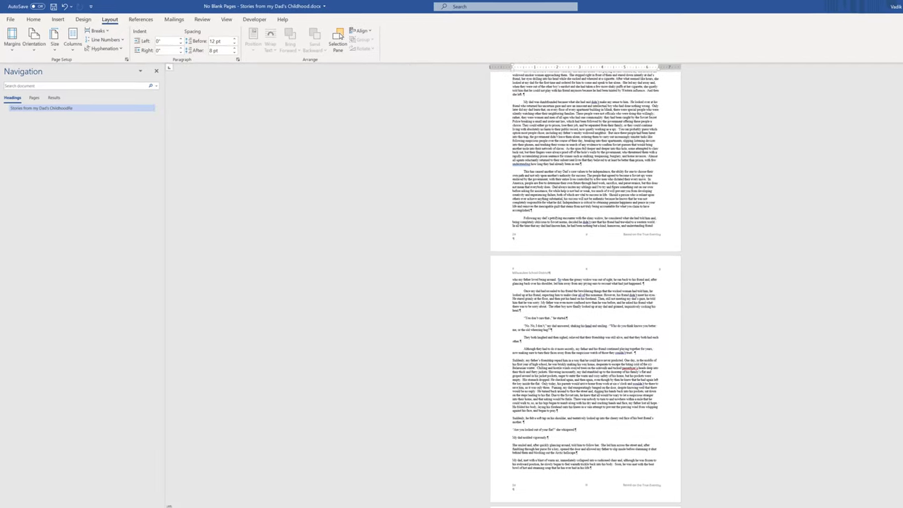
click(11, 45)
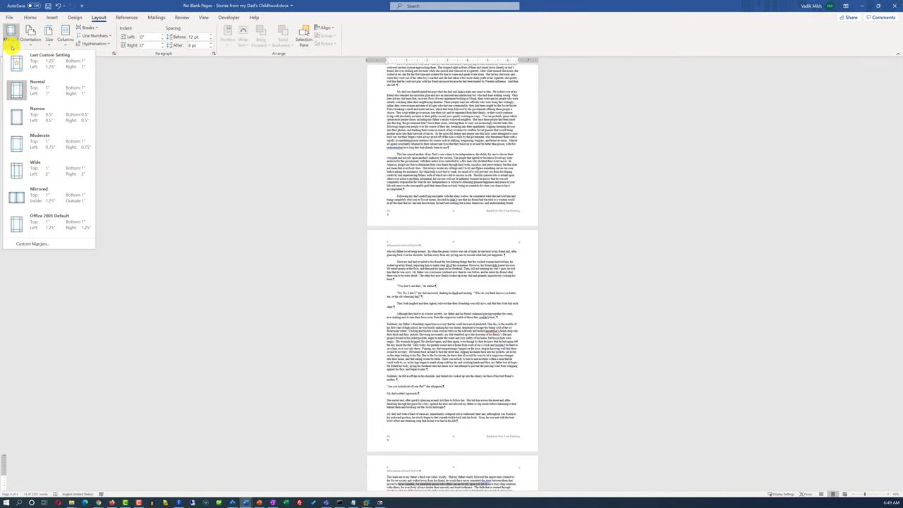